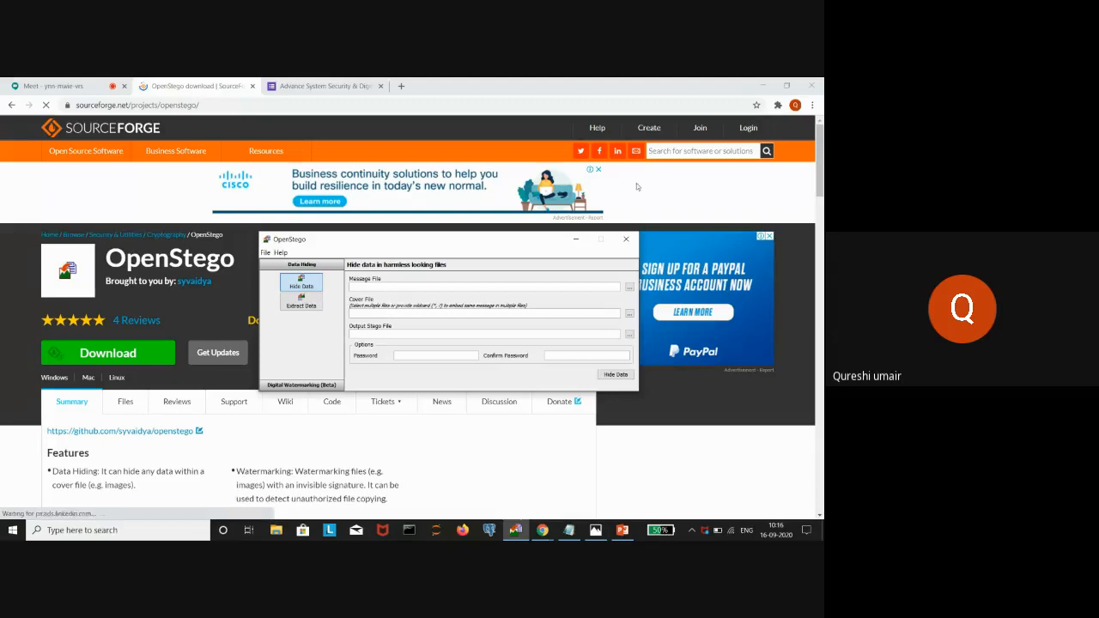
- Minimize Chrome, the PowerPoint slides, the example.jpg photo viewer and the textfile note
click(763, 87)
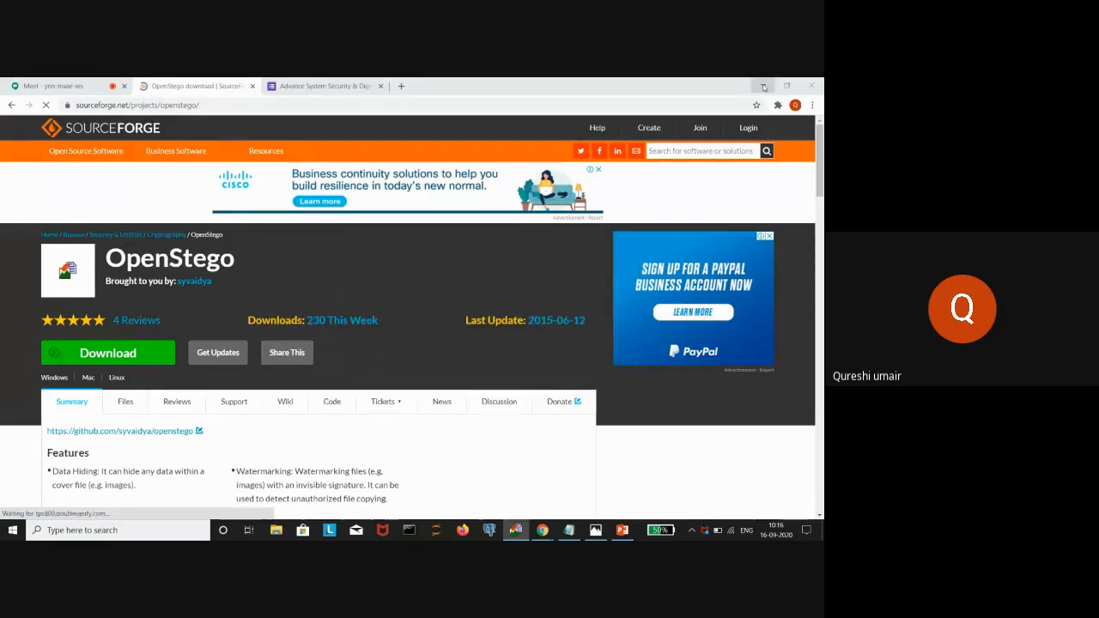
click(763, 87)
click(763, 85)
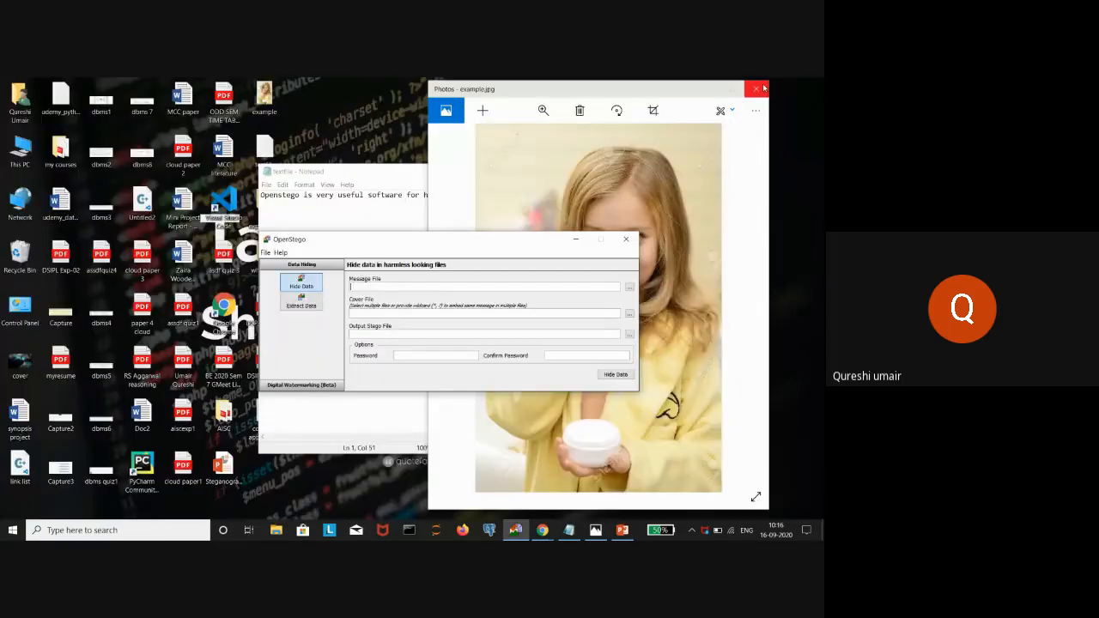
click(714, 91)
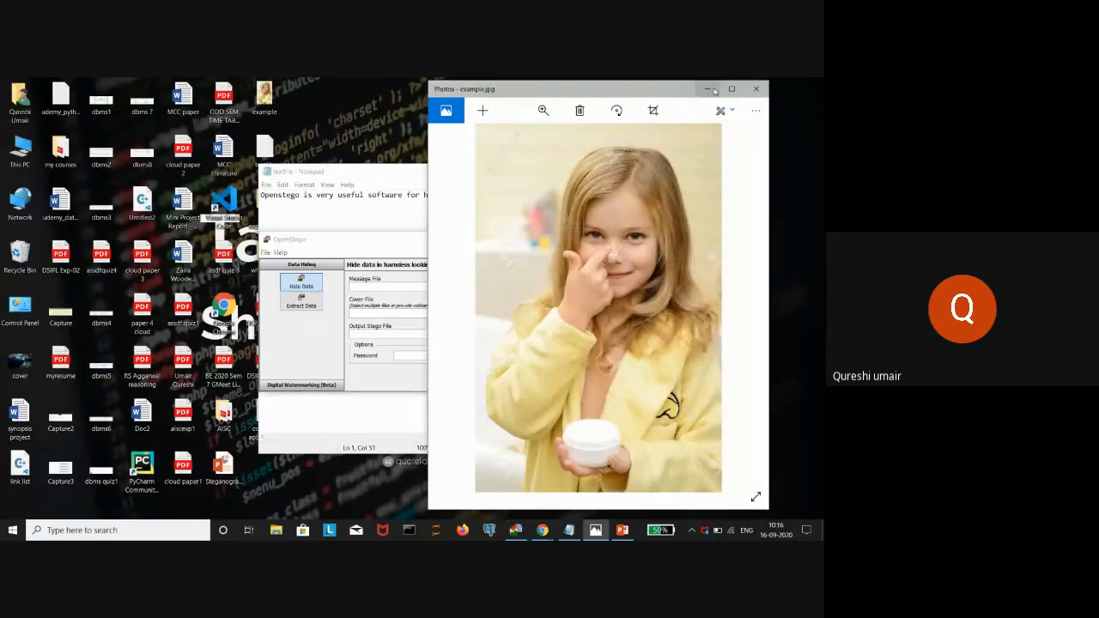
click(713, 91)
click(506, 174)
click(506, 174)
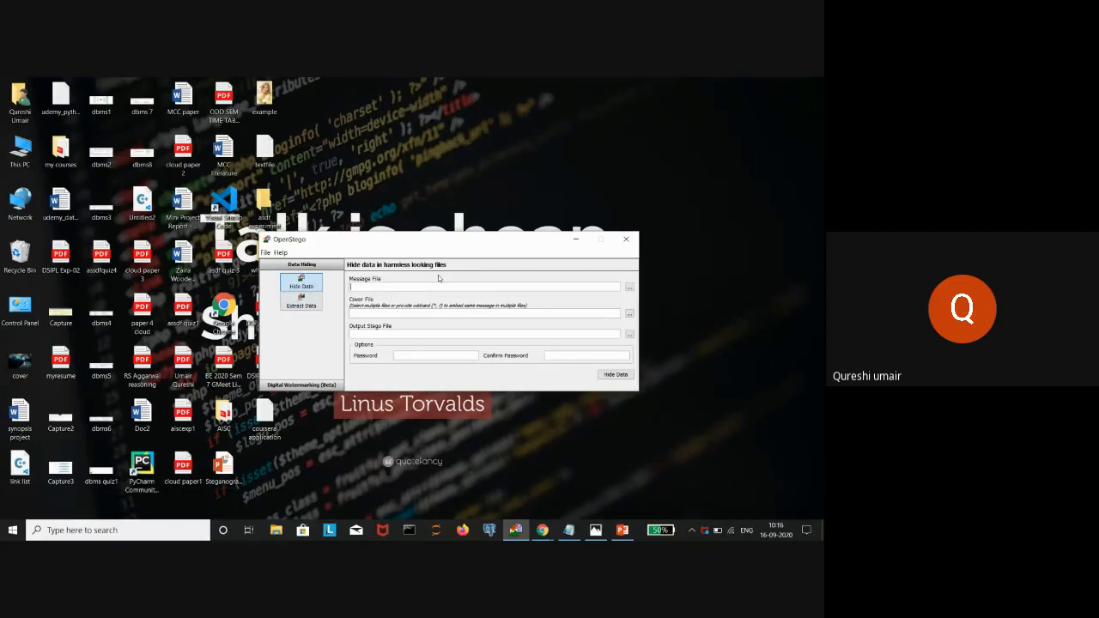
- Show the desktop, review then close the textfile note, and restore OpenStego
click(577, 241)
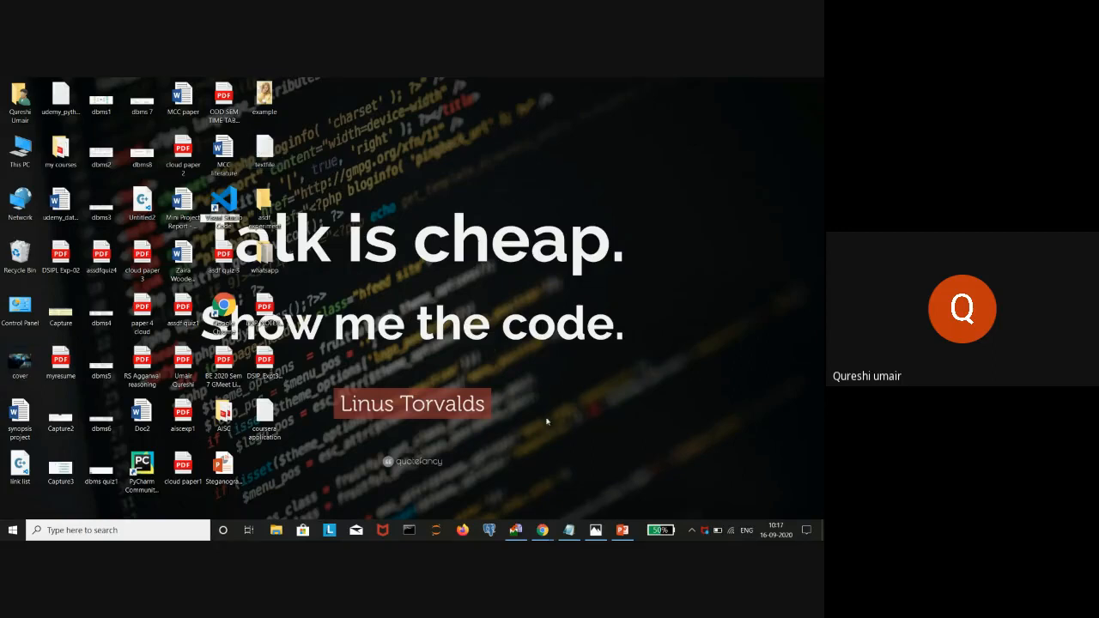
click(569, 530)
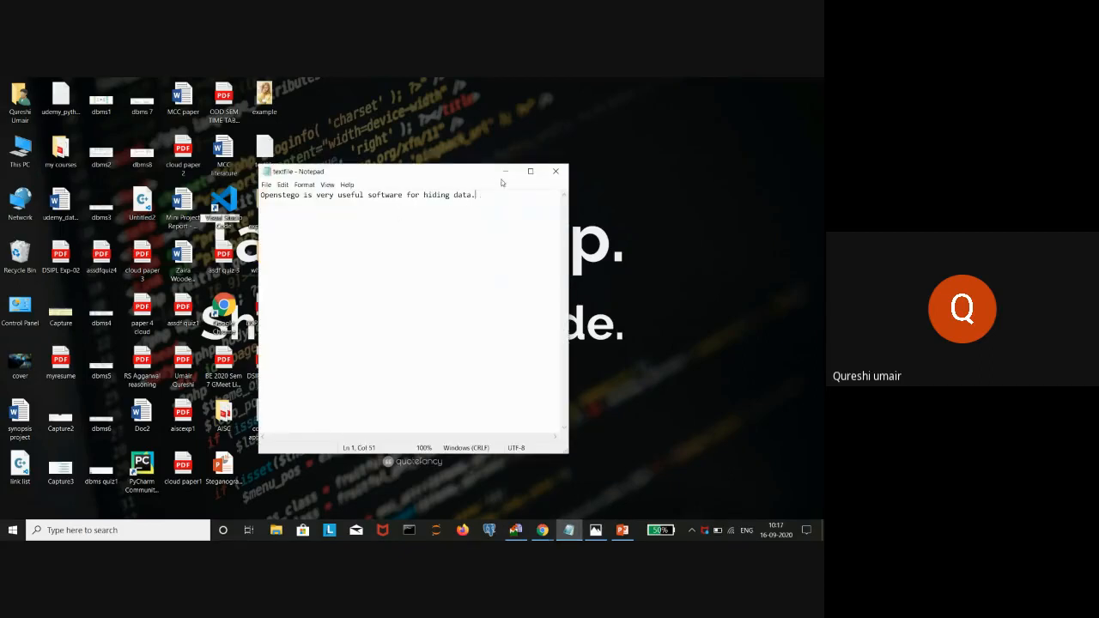
click(550, 172)
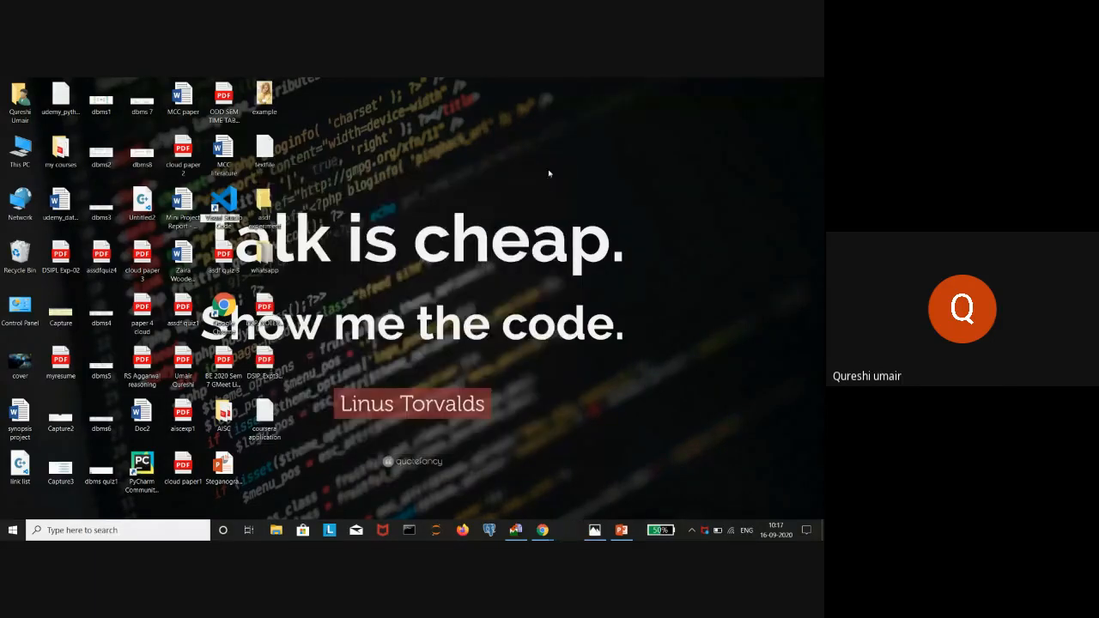
click(515, 530)
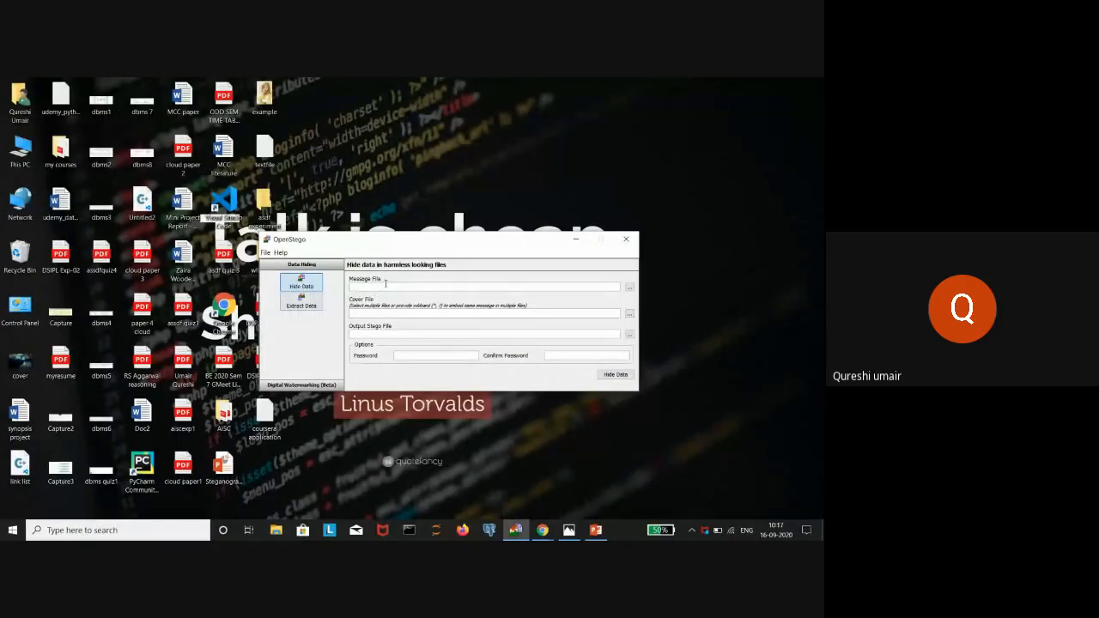
- Choose textfile.txt from the Desktop as the Message File to hide
click(630, 288)
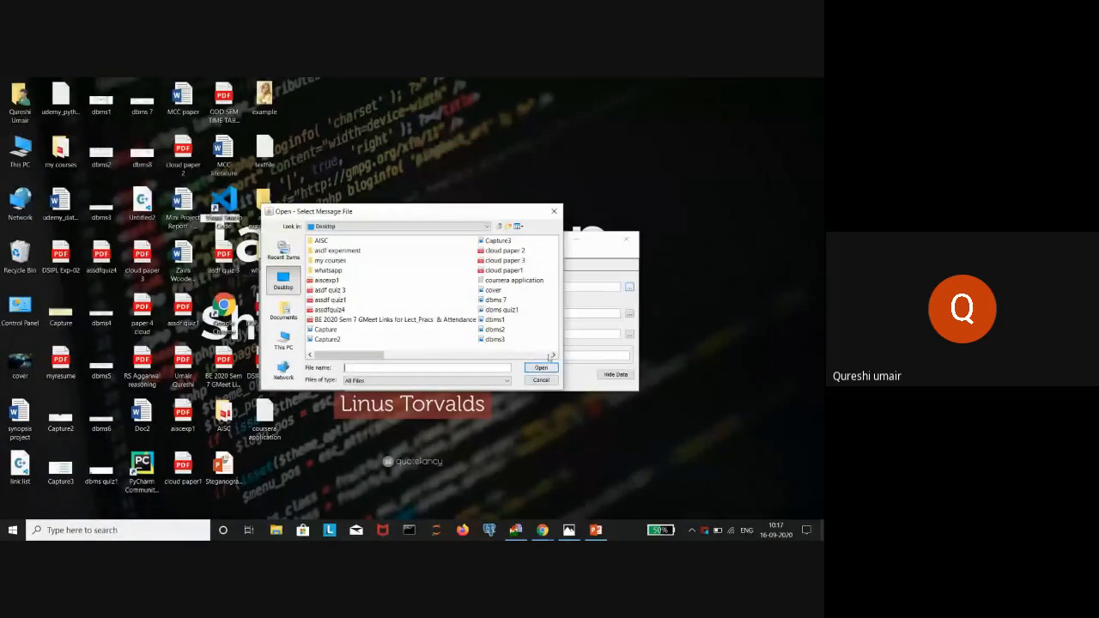
click(554, 355)
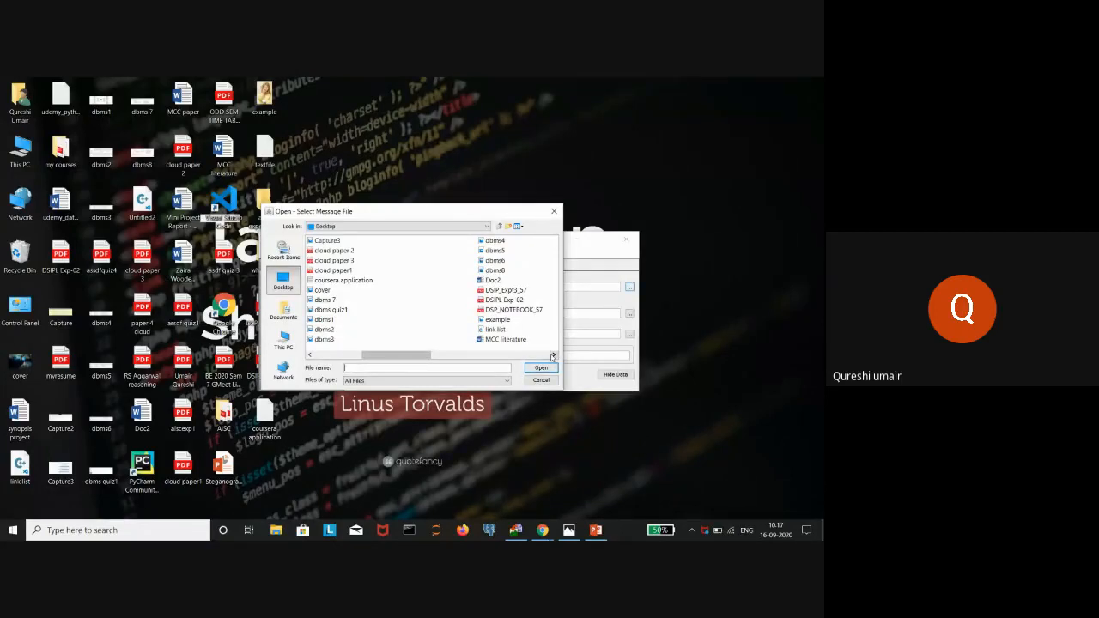
click(554, 356)
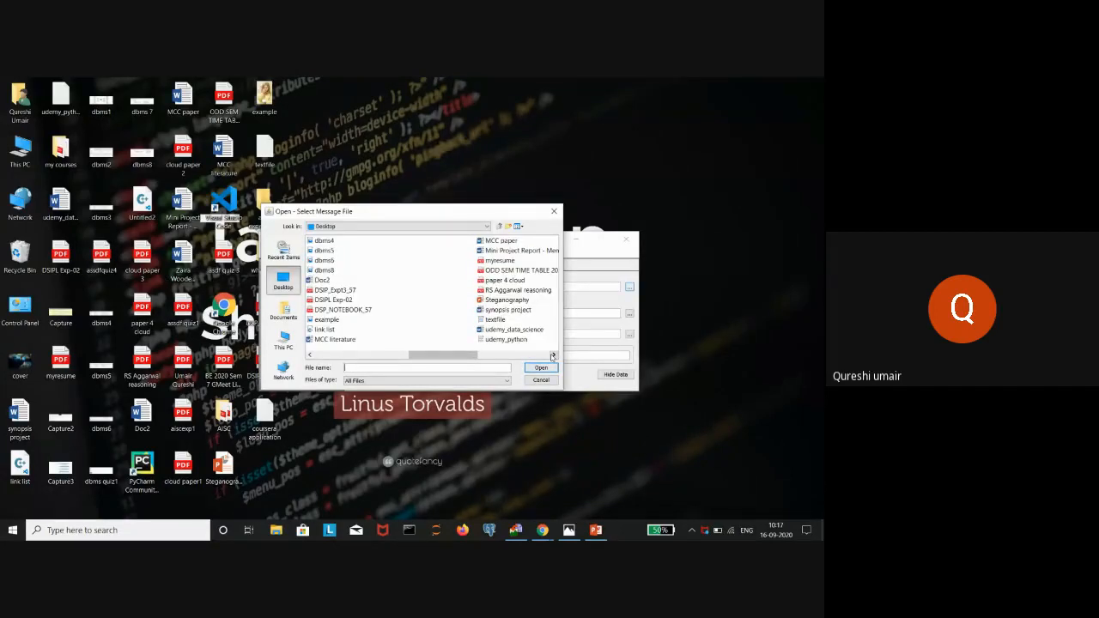
click(505, 323)
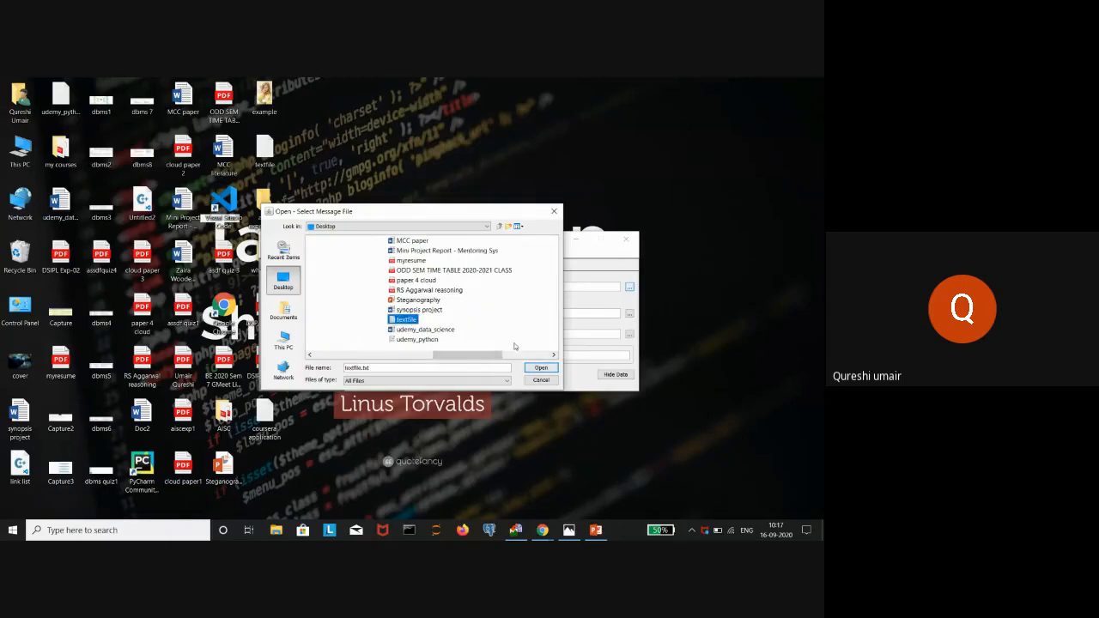
click(533, 369)
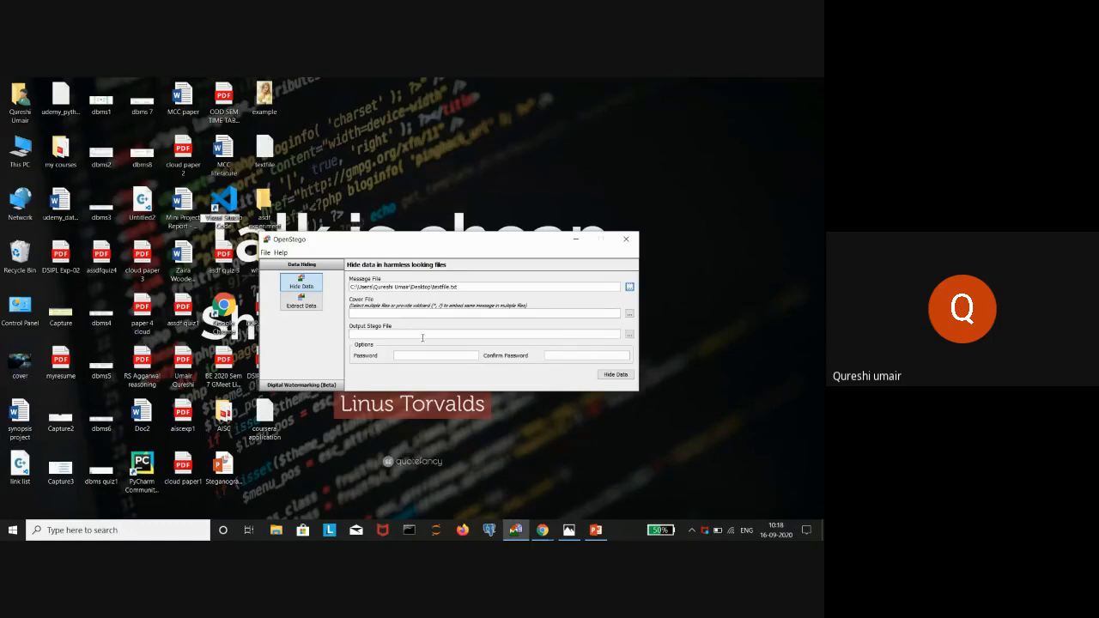
- Set cover.jpg from the Desktop as the Cover File
click(629, 313)
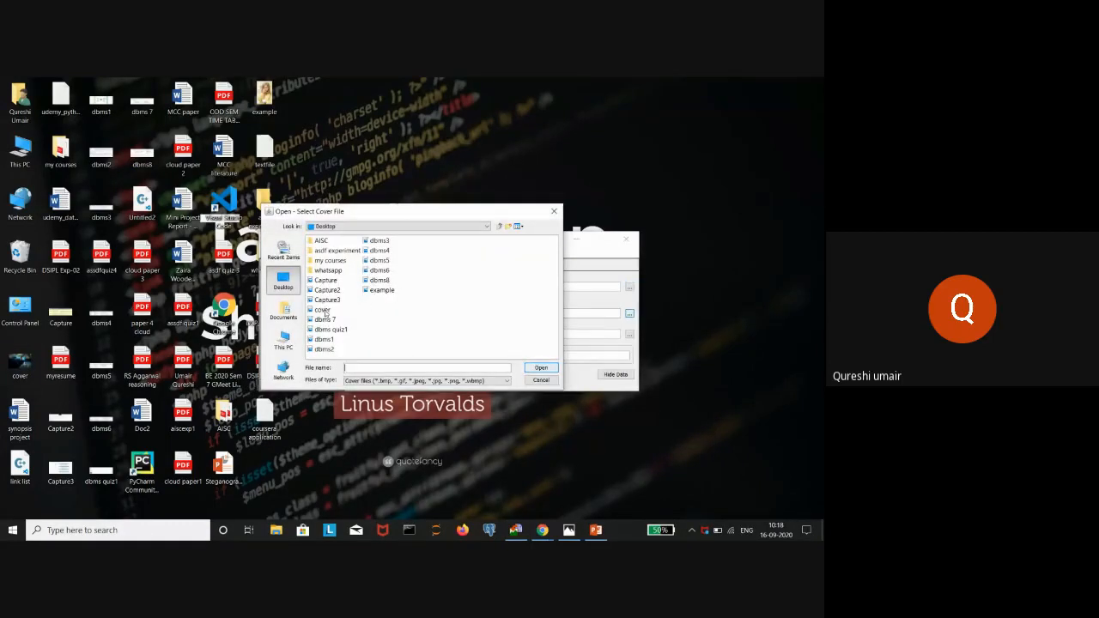
click(325, 313)
click(541, 367)
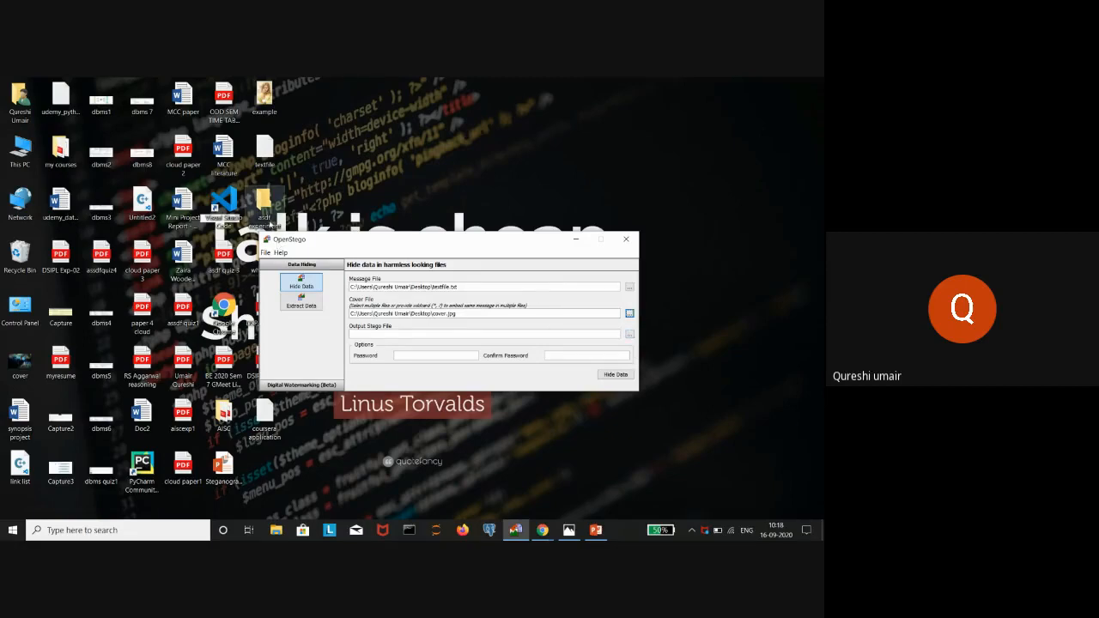
- Set the output stego file to stegoimg.png inside the asdf experiment folder
click(629, 334)
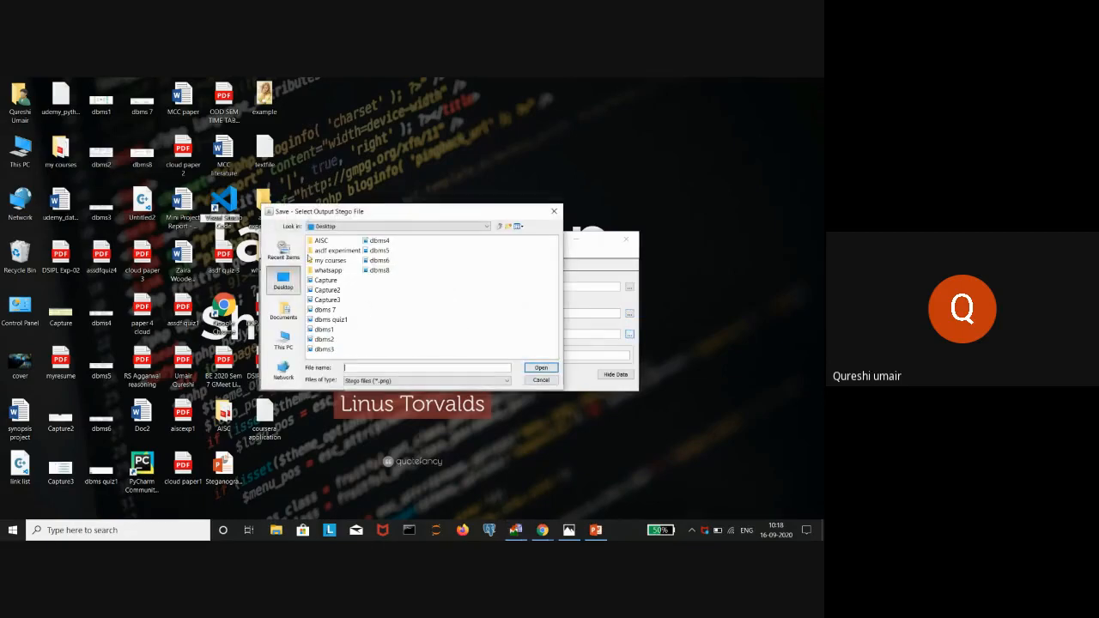
click(331, 252)
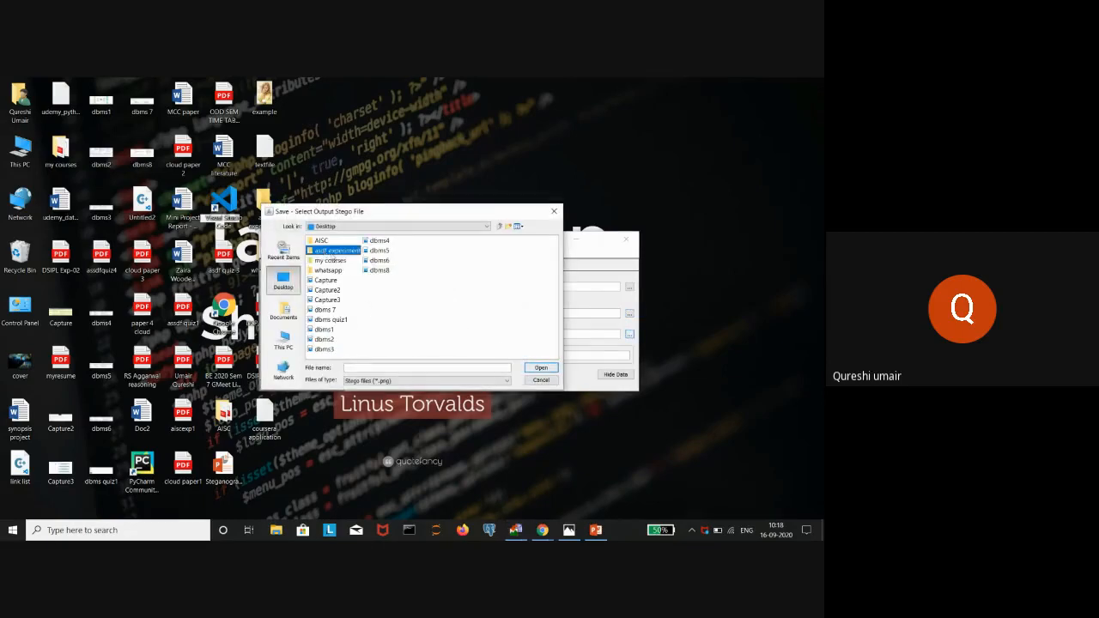
click(539, 368)
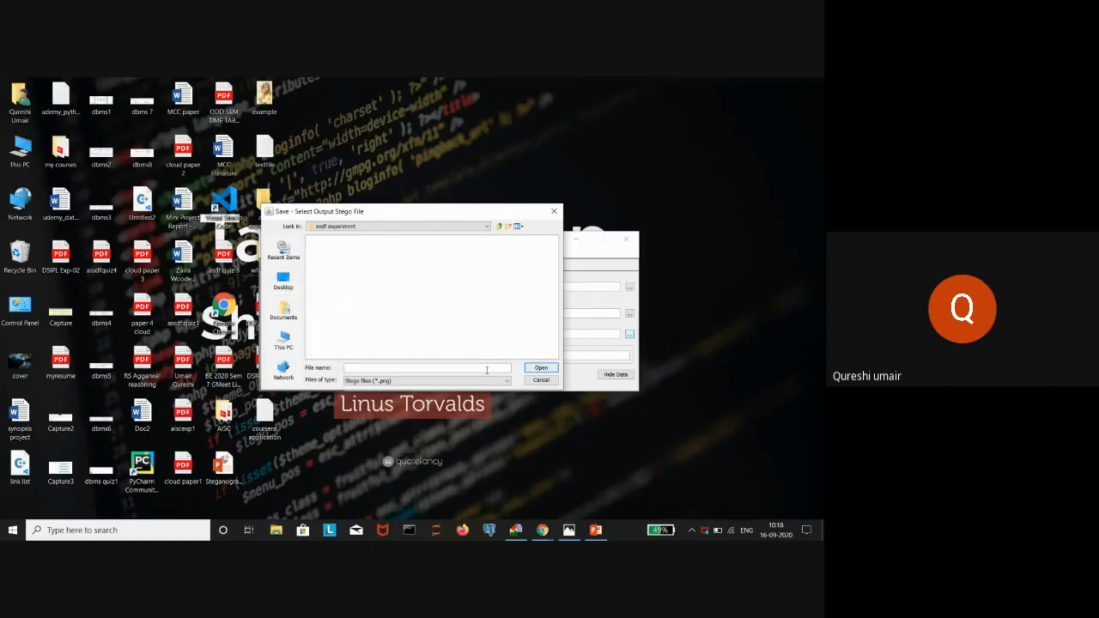
click(487, 371)
text(stegoimg)
click(540, 369)
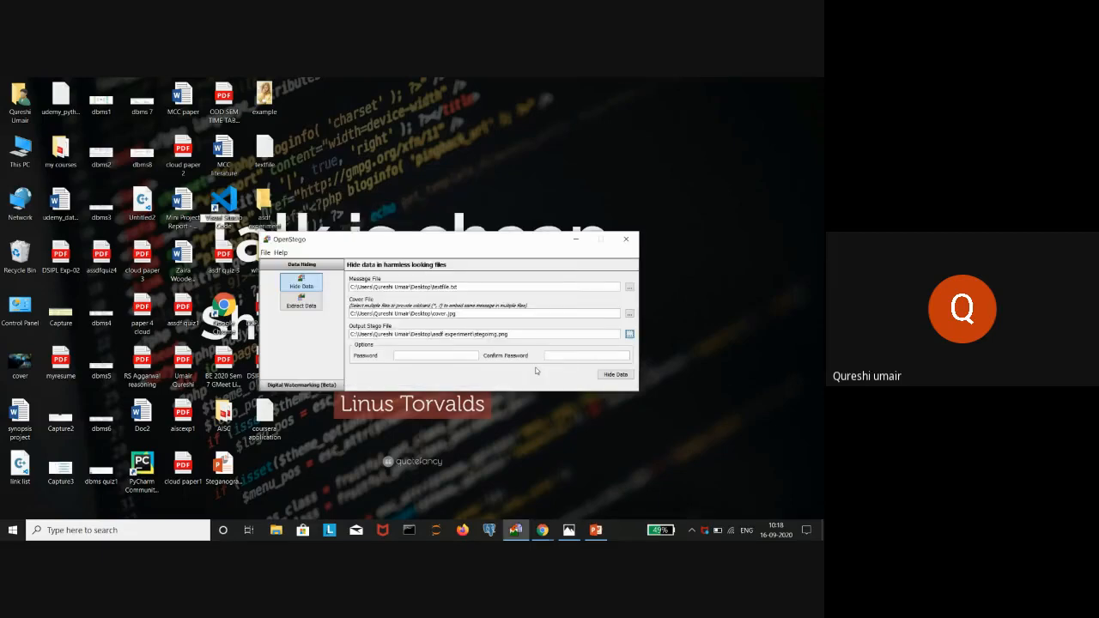
- Enter and confirm the hiding password, hide the message, and dismiss the Success dialog
click(462, 357)
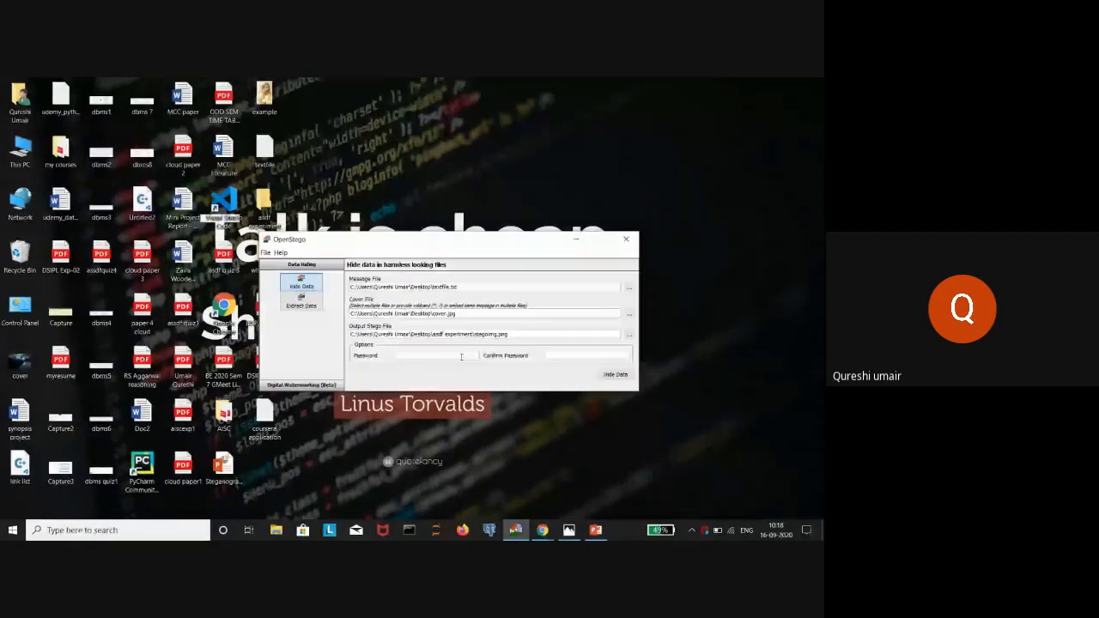
text(1234)
click(556, 356)
text(1234)
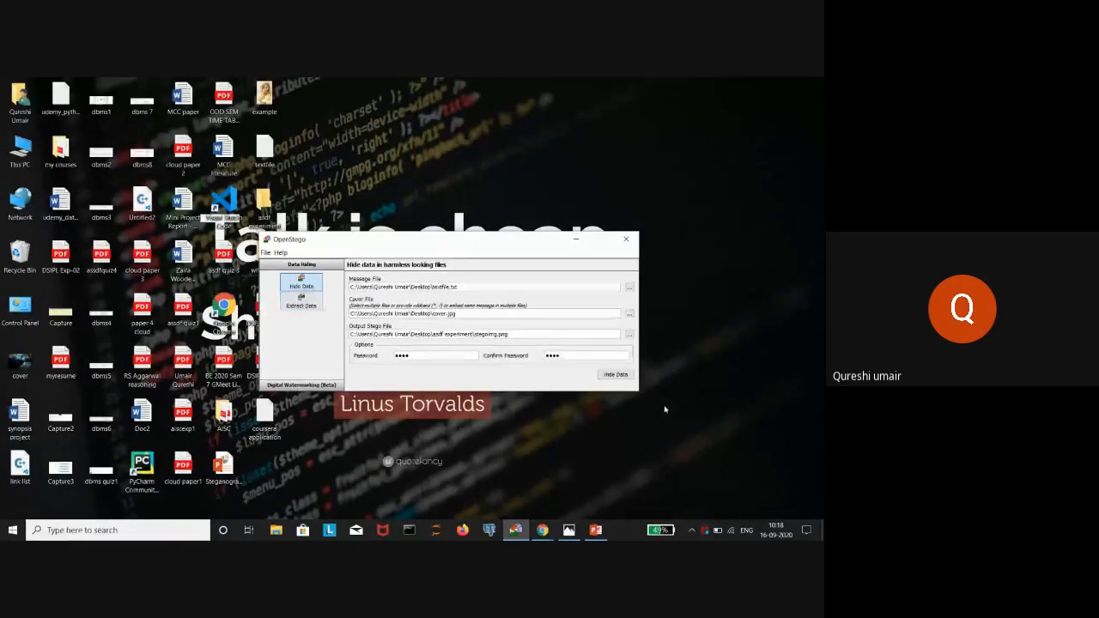
click(616, 375)
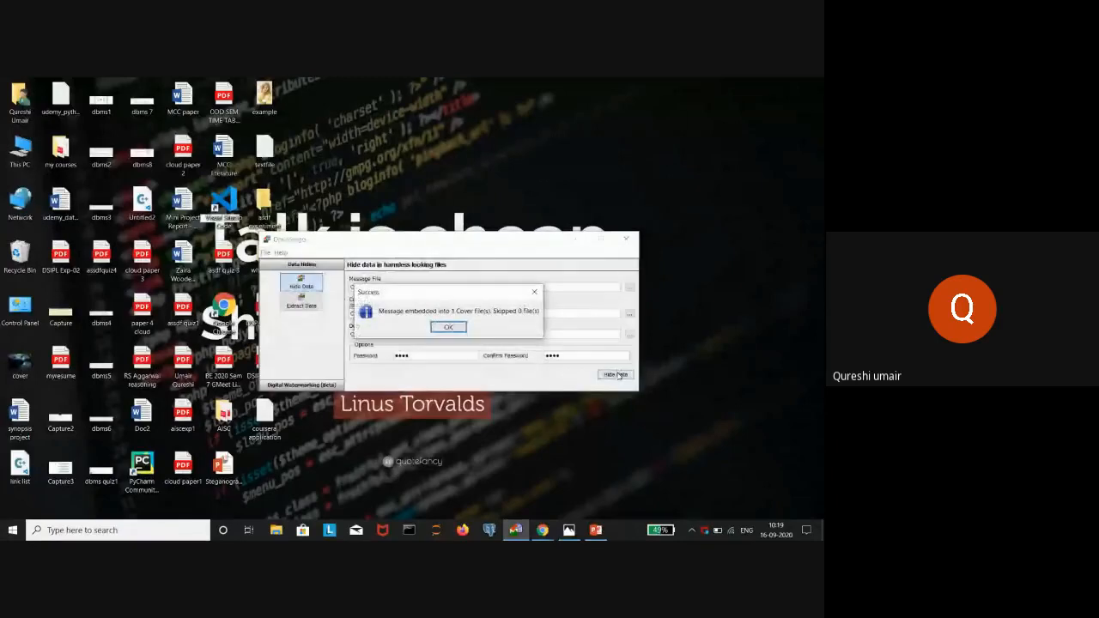
click(448, 328)
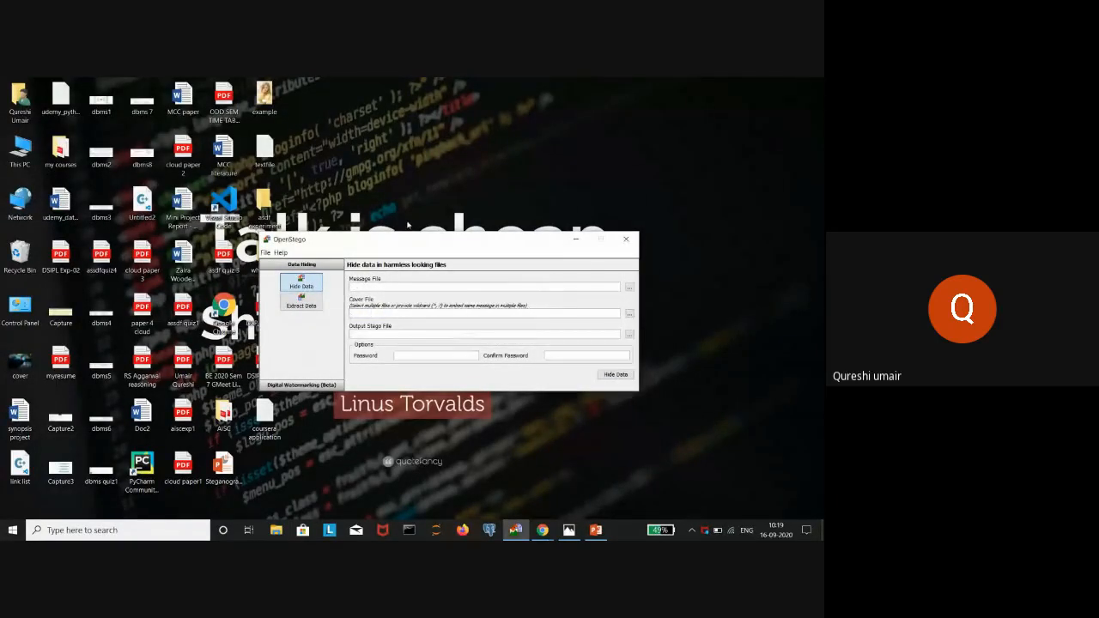
- Open the asdf experiment folder, preview stegoimg.png, then minimize the folder window
click(574, 240)
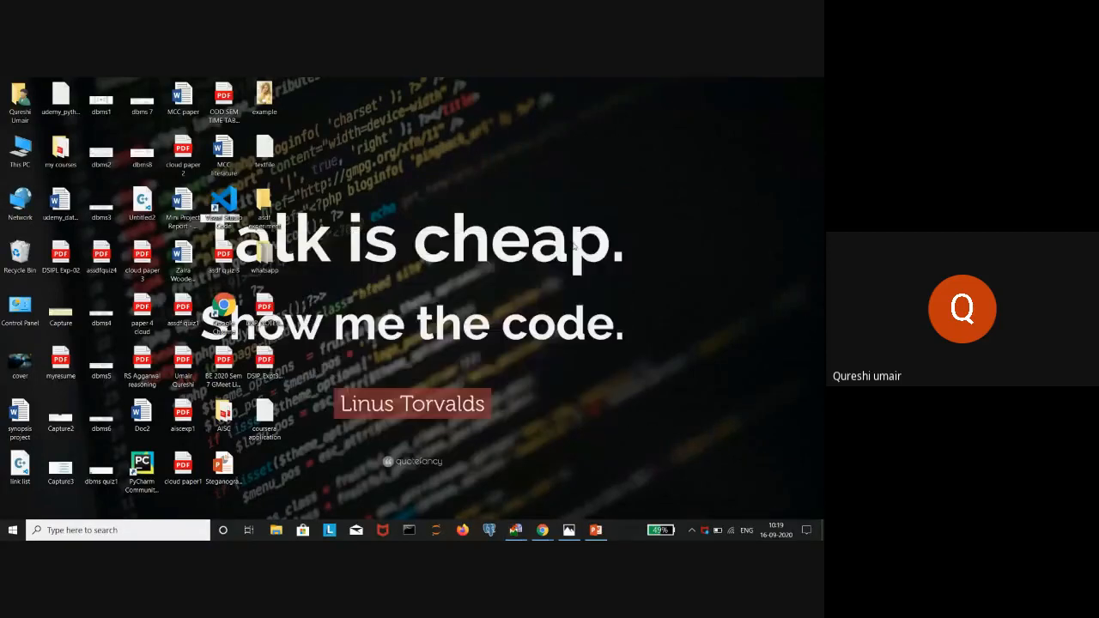
double_click(287, 210)
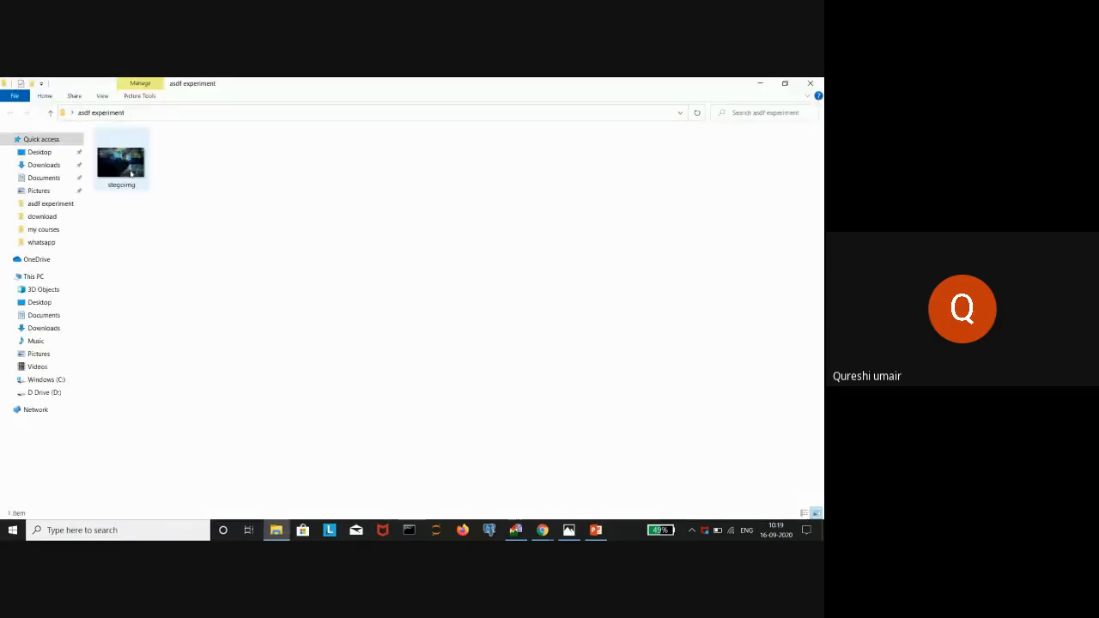
click(130, 173)
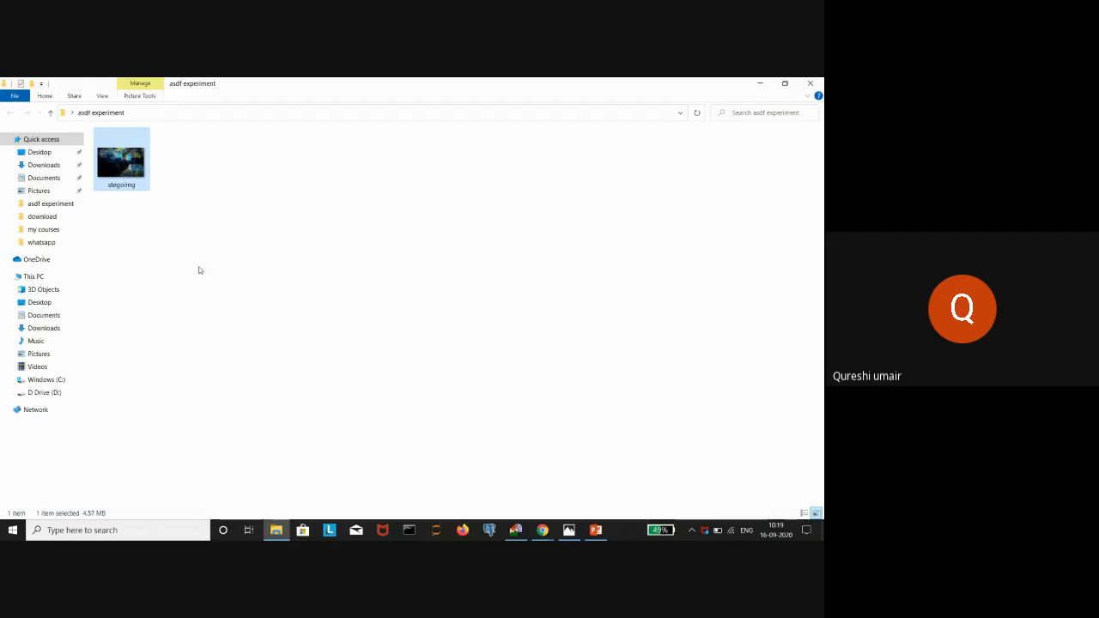
double_click(146, 175)
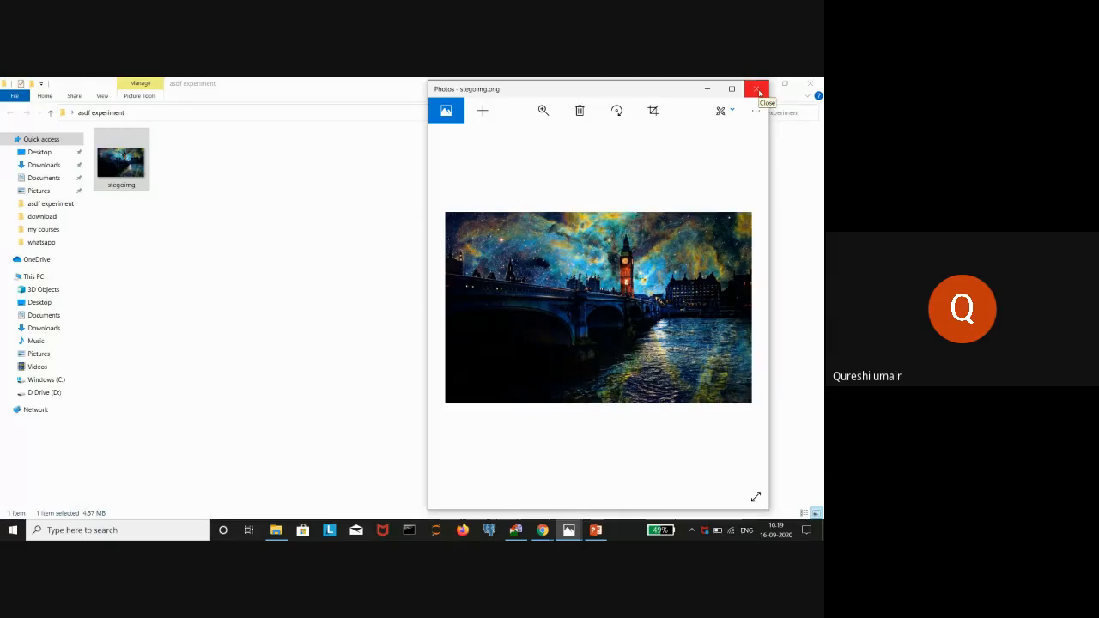
click(757, 90)
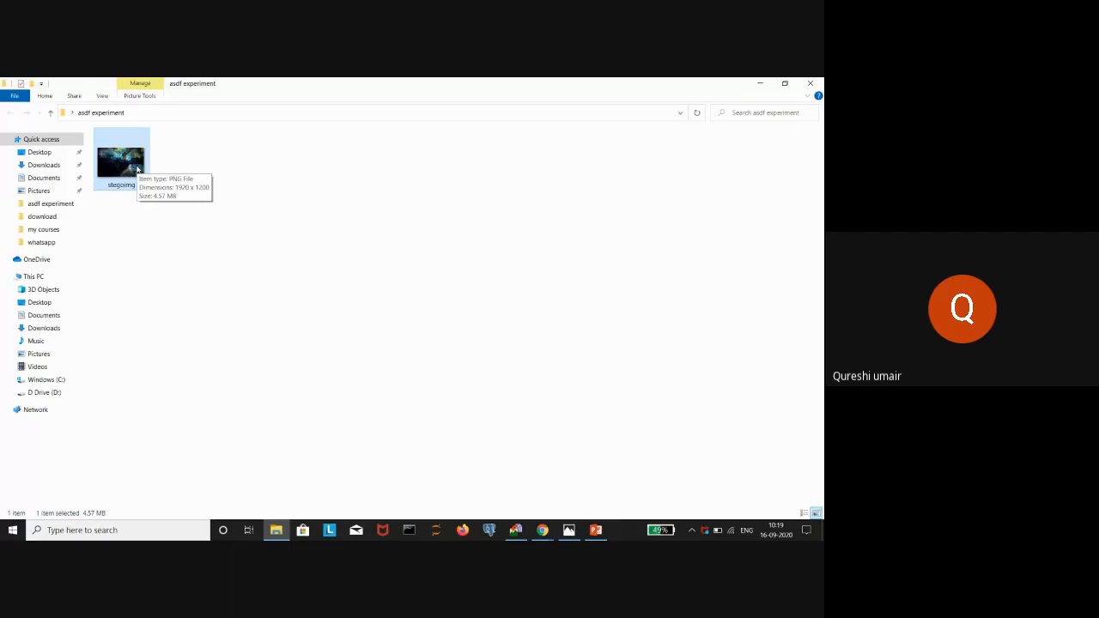
click(752, 82)
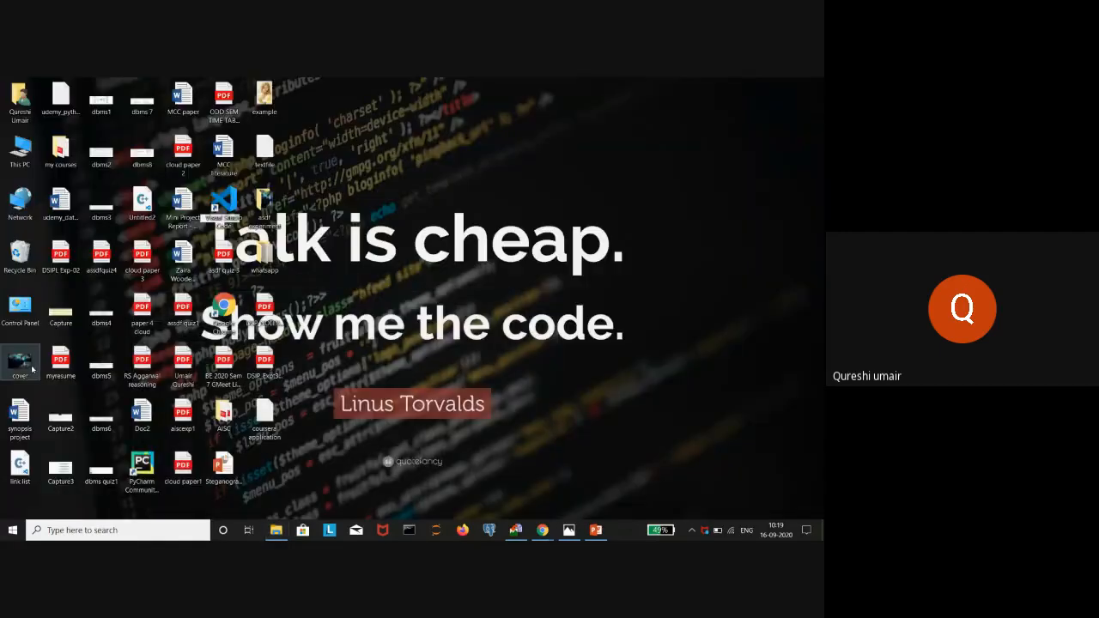
- Check cover.jpg's Properties (JPG file, about 745 KB) and close the dialog
double_click(33, 367)
right_click(33, 368)
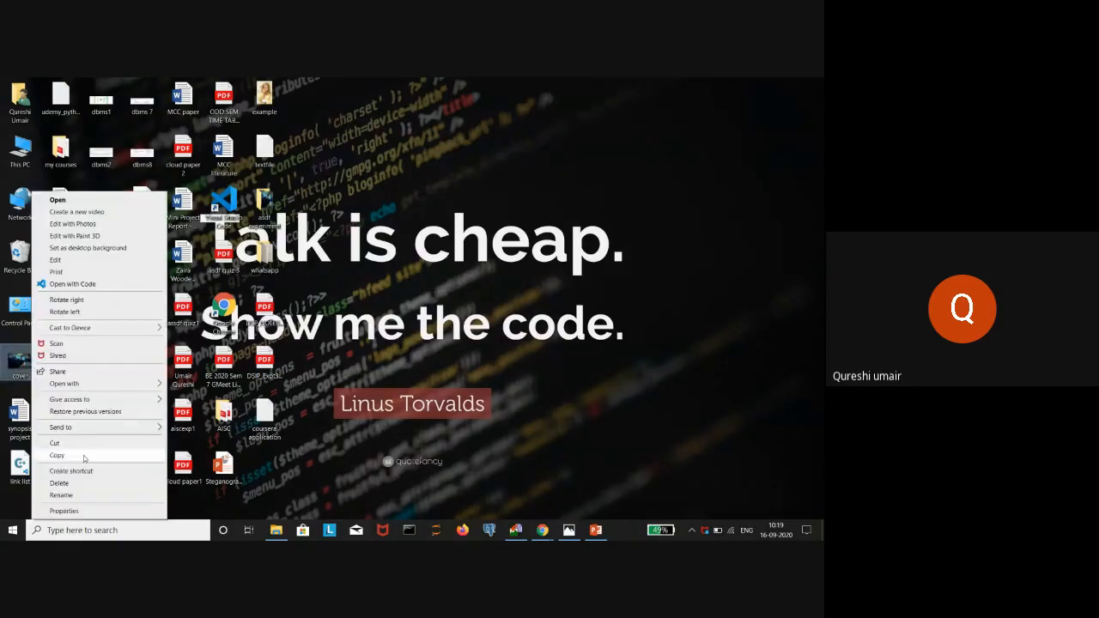
click(64, 511)
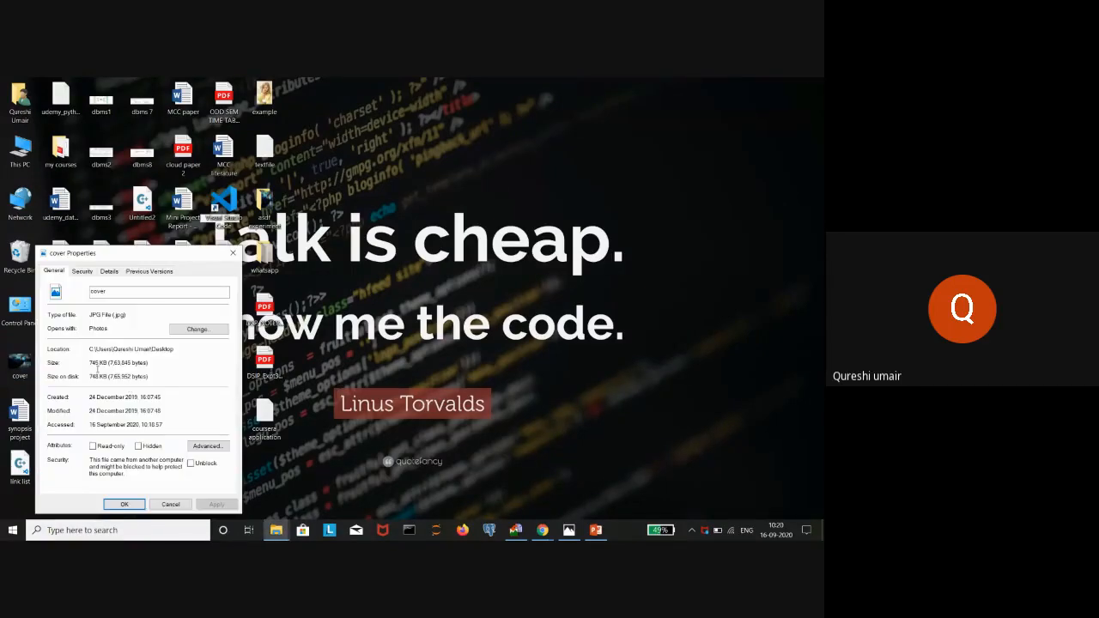
click(233, 254)
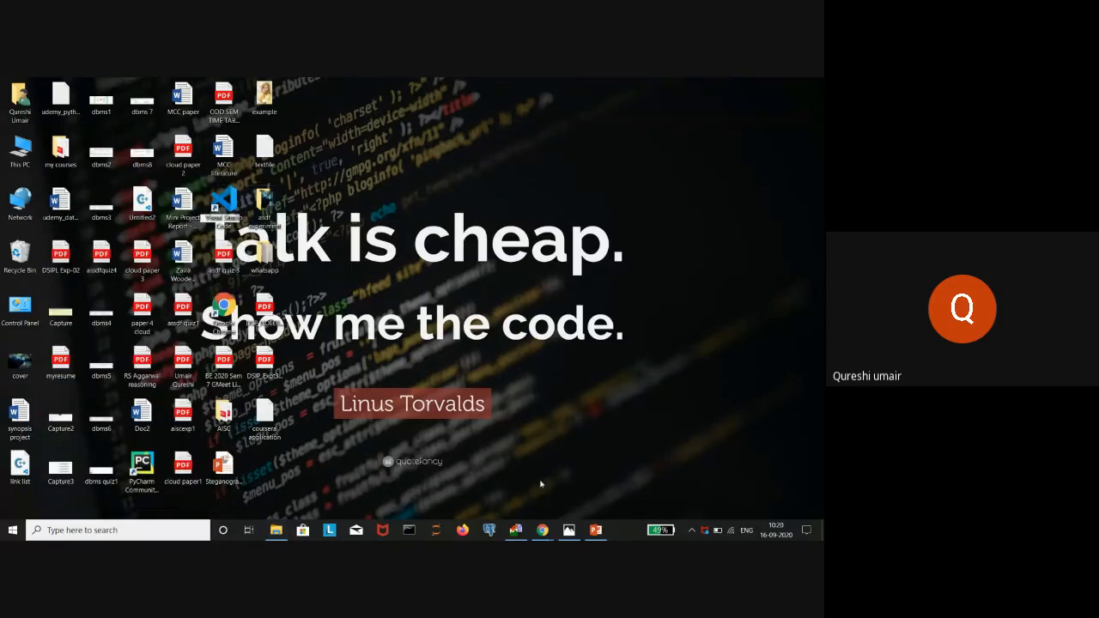
- Extract data from stegoimg.png into the asdf experiment folder using the password
click(518, 530)
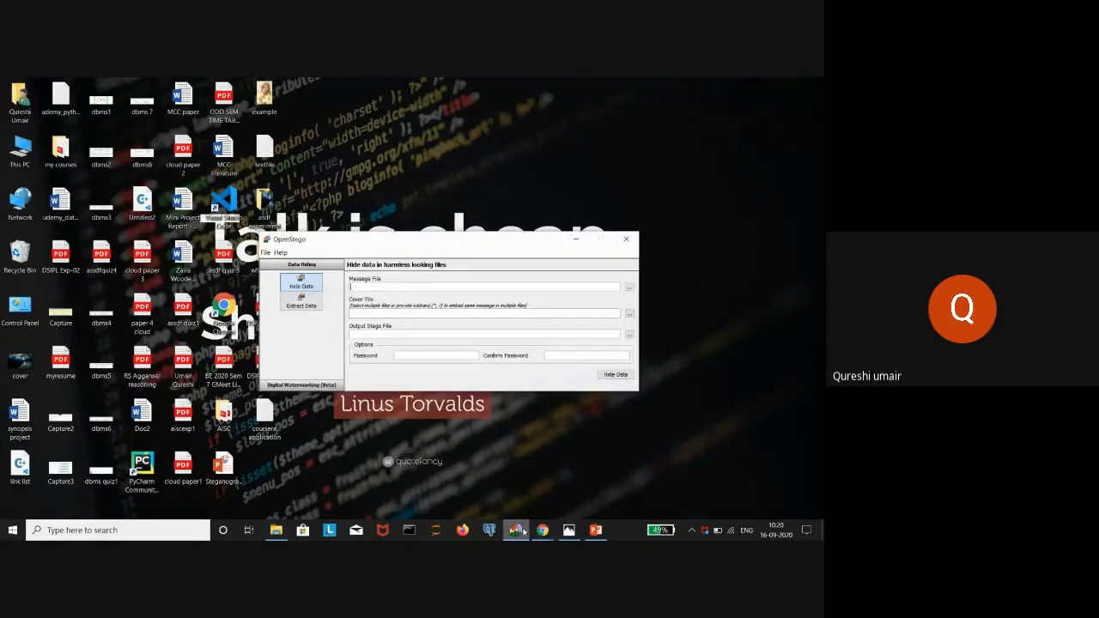
click(311, 305)
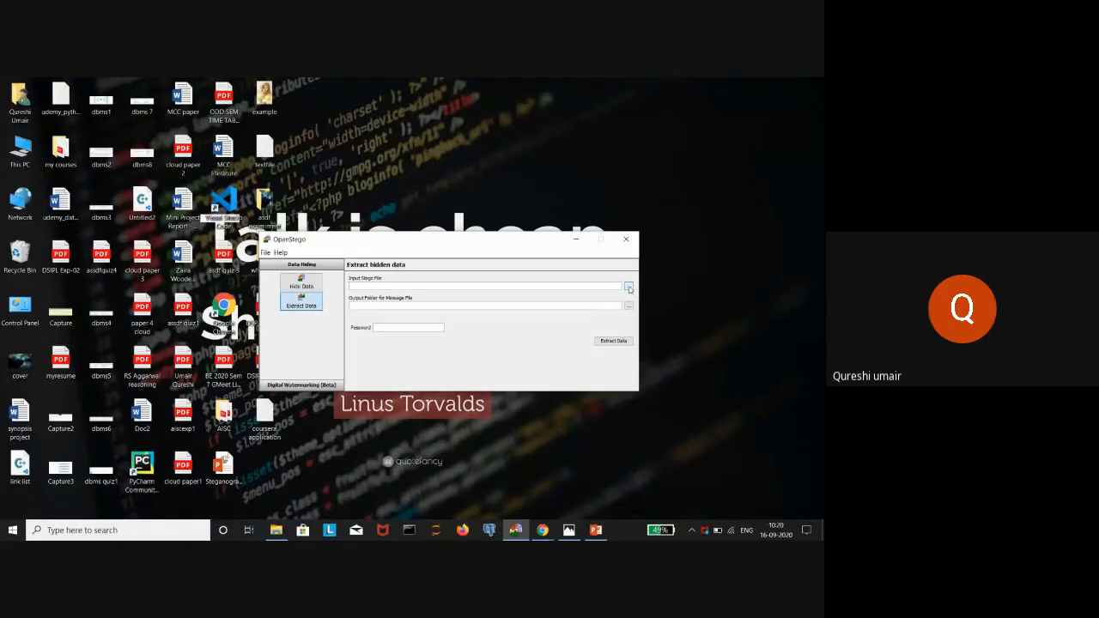
click(629, 287)
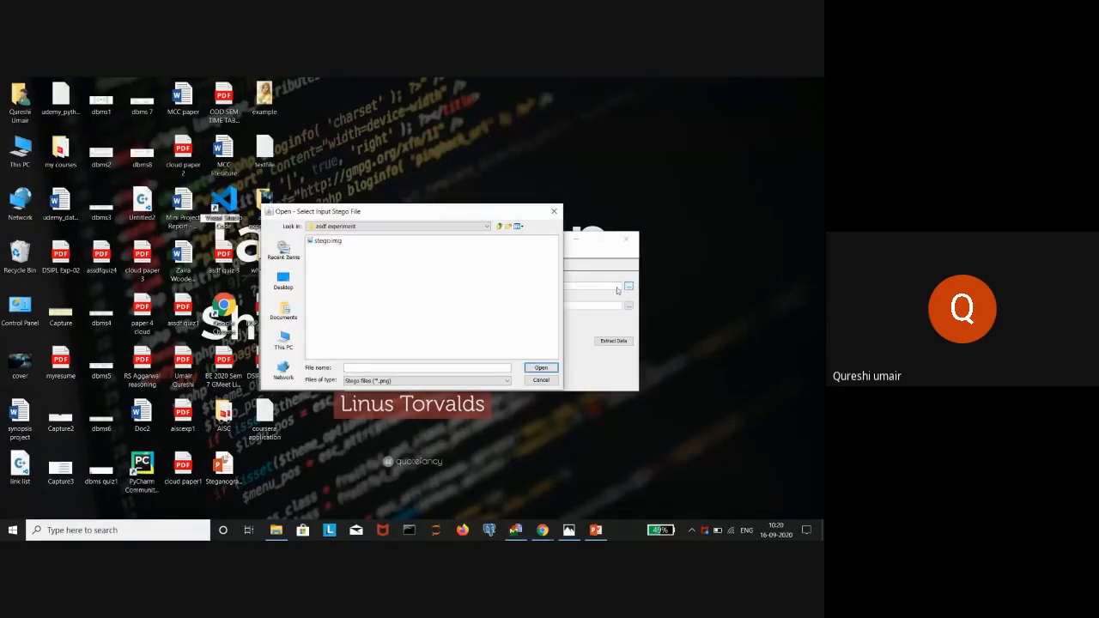
click(332, 242)
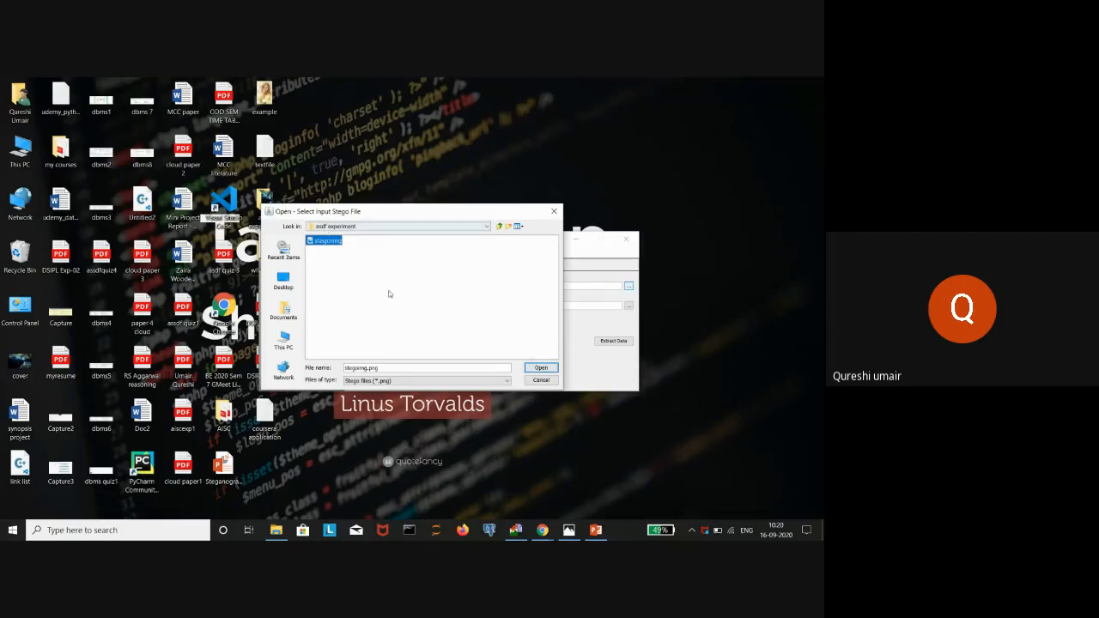
click(530, 368)
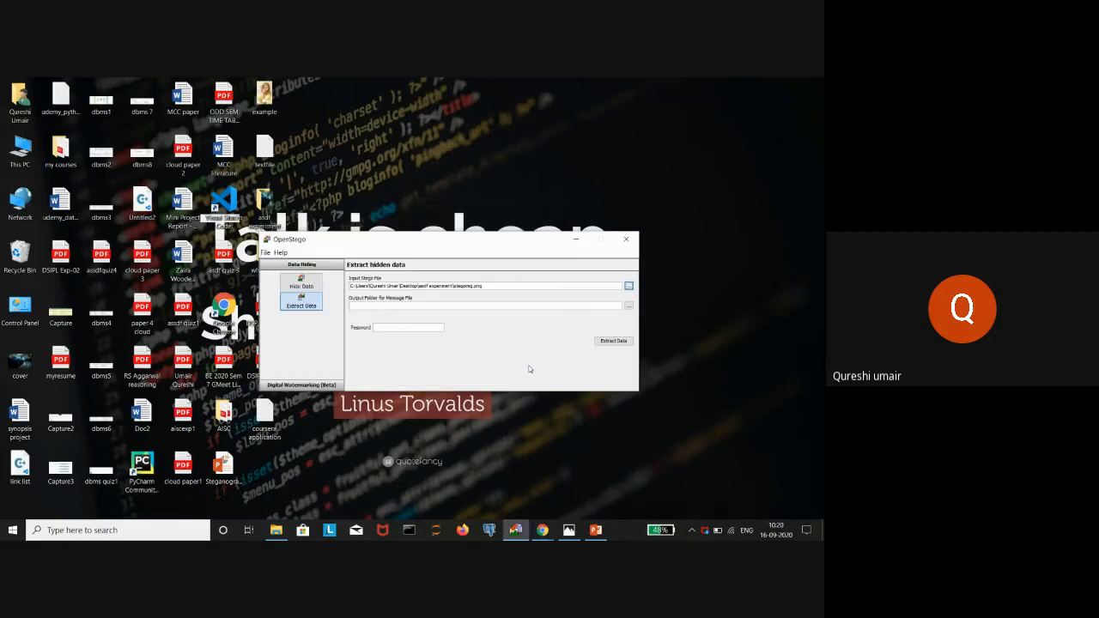
click(629, 306)
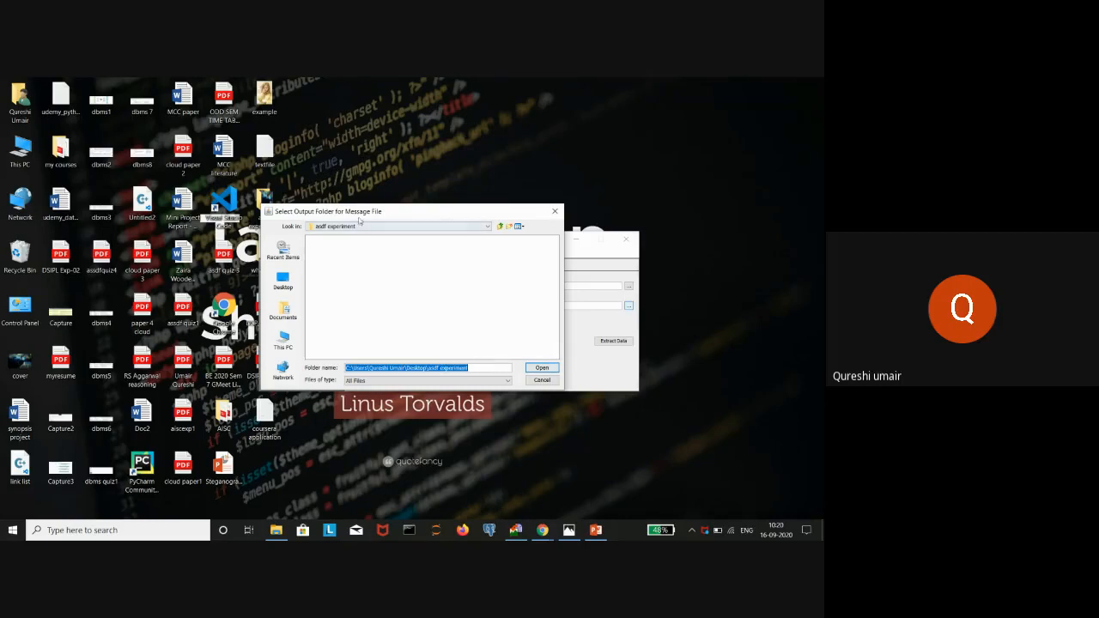
click(538, 368)
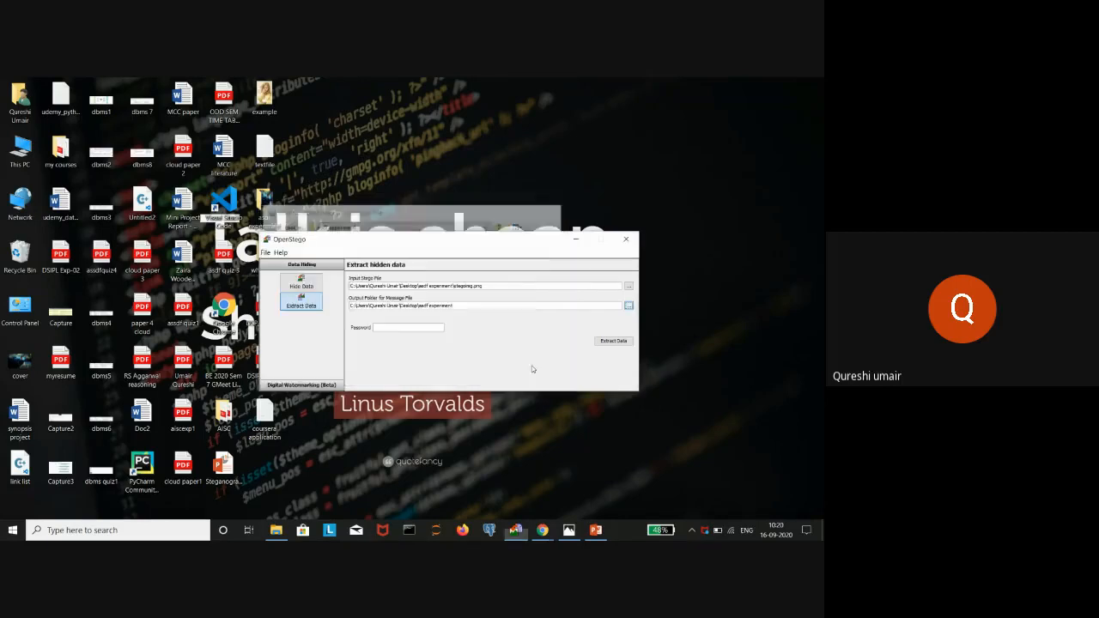
click(410, 326)
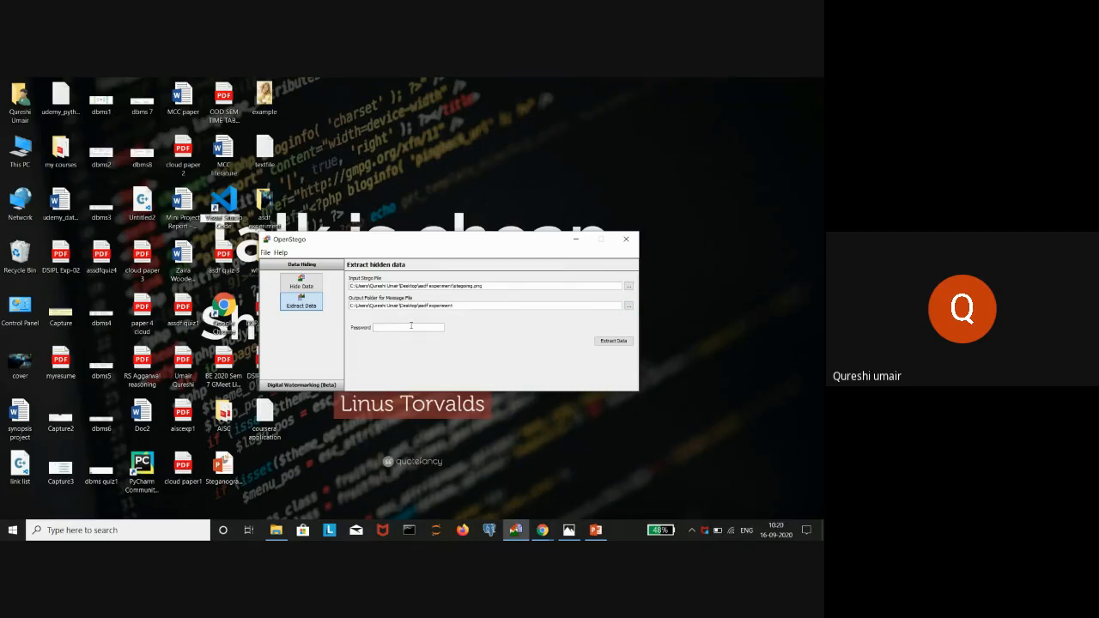
click(620, 342)
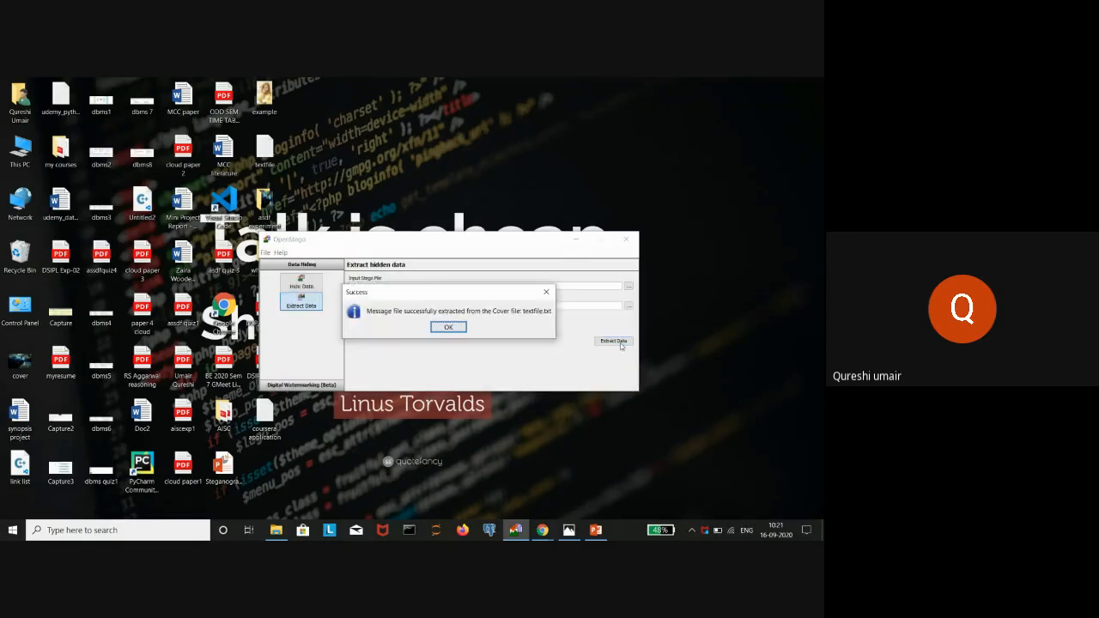
- Dismiss the success dialog and open the extracted textfile from asdf experiment in Notepad
click(464, 332)
double_click(269, 203)
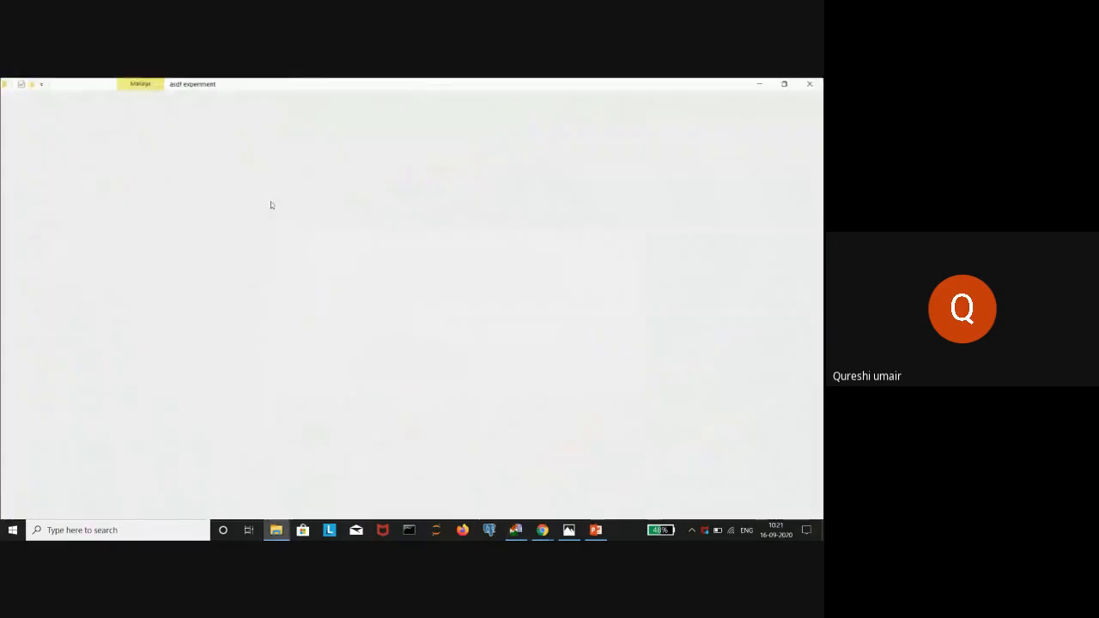
click(258, 183)
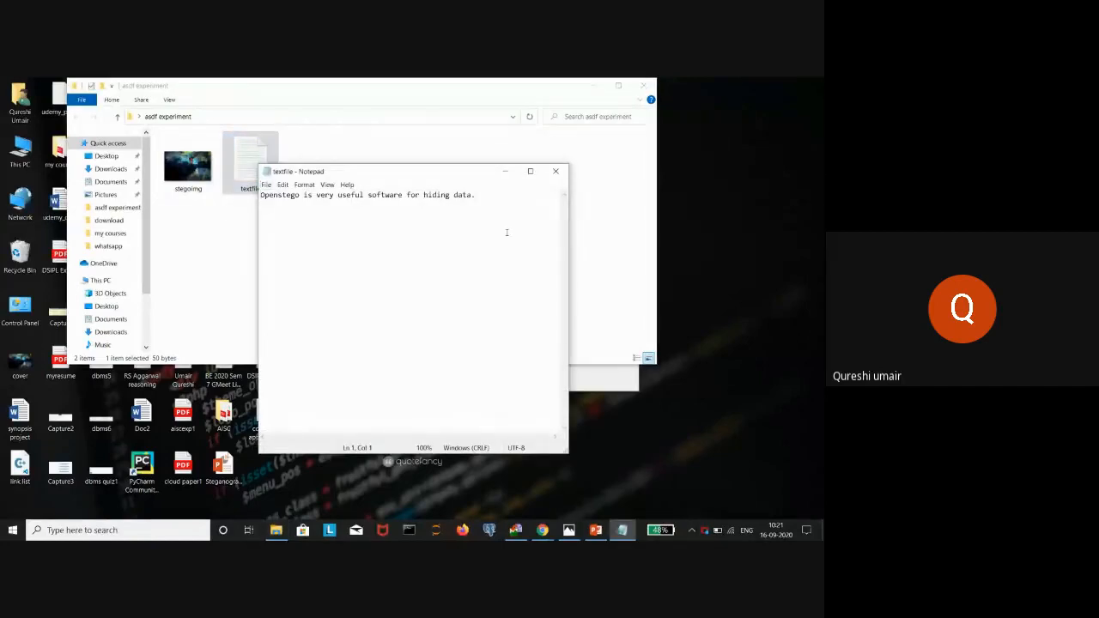
- Close Notepad, return to Hide Data, preview example.jpg, and start choosing the Message File
click(558, 169)
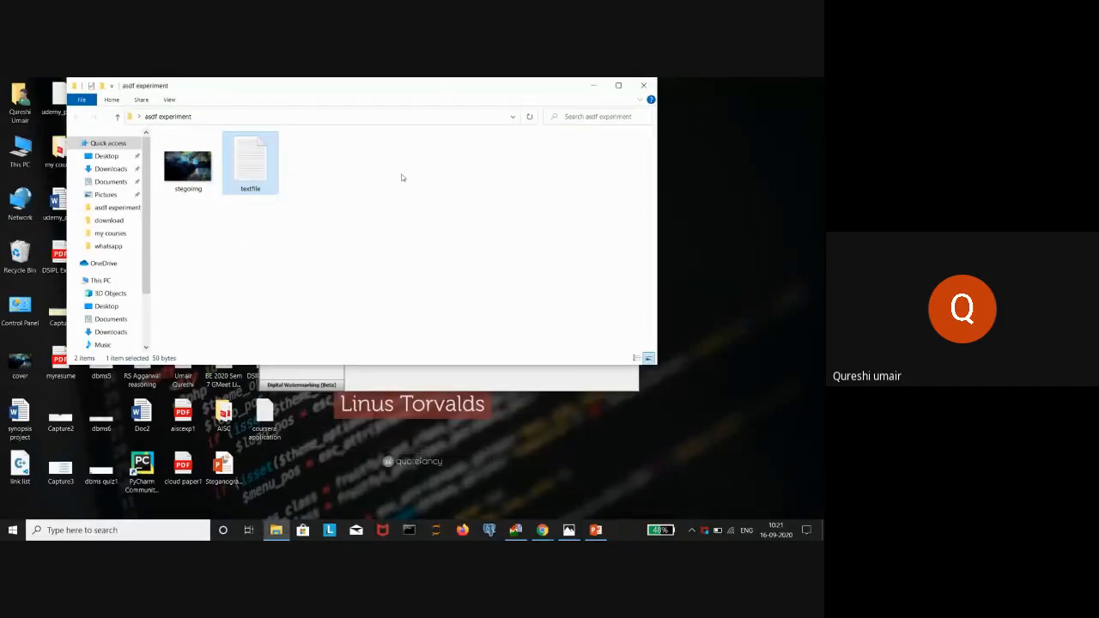
click(591, 86)
click(300, 283)
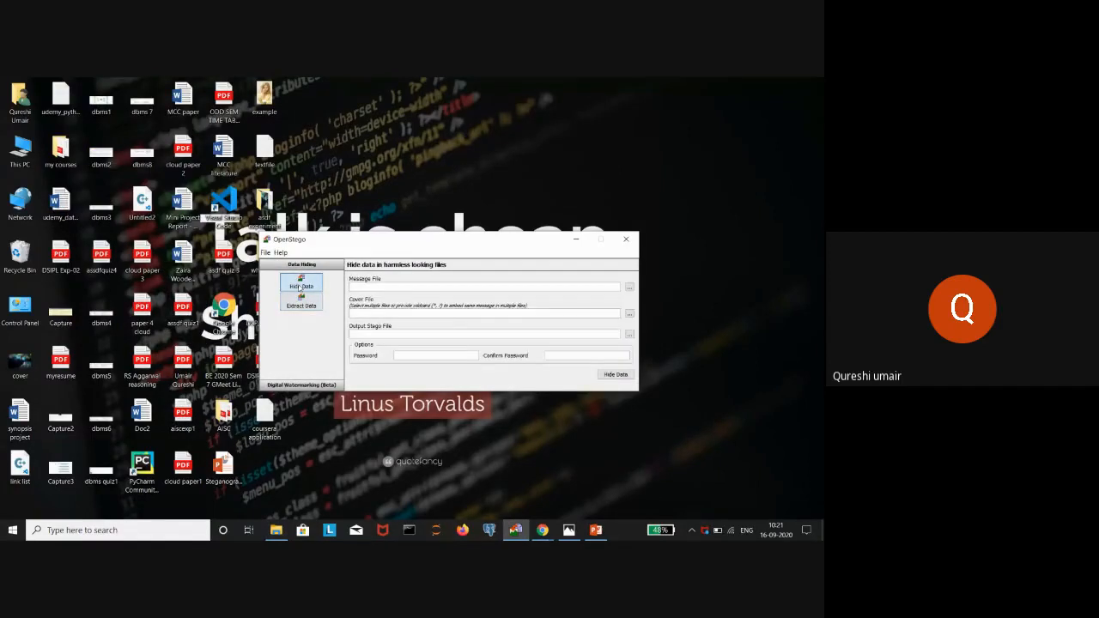
click(568, 530)
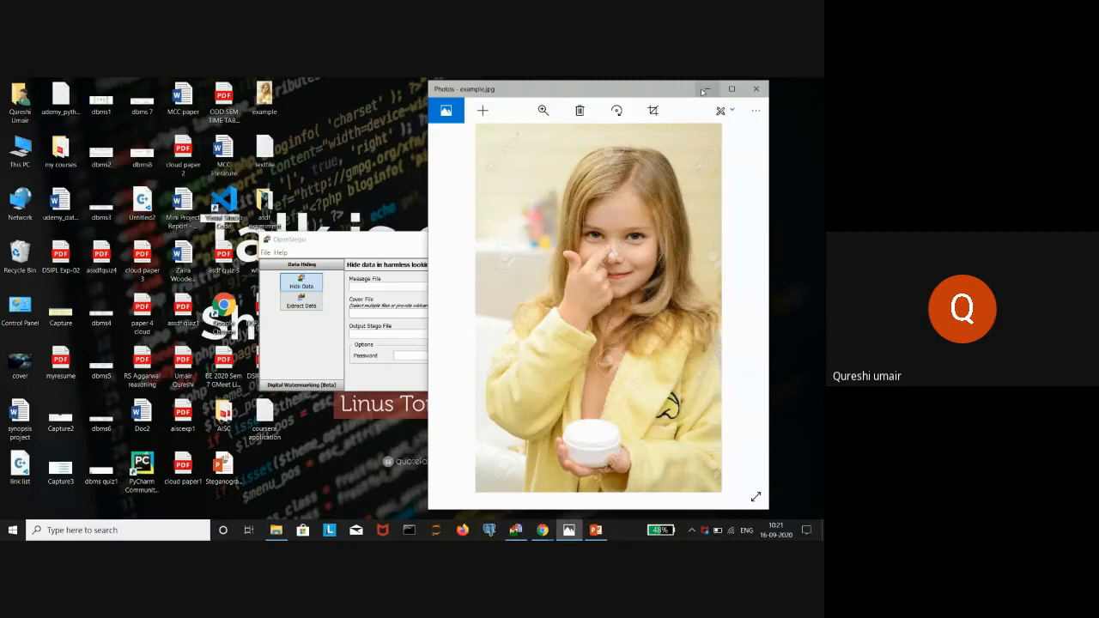
click(703, 90)
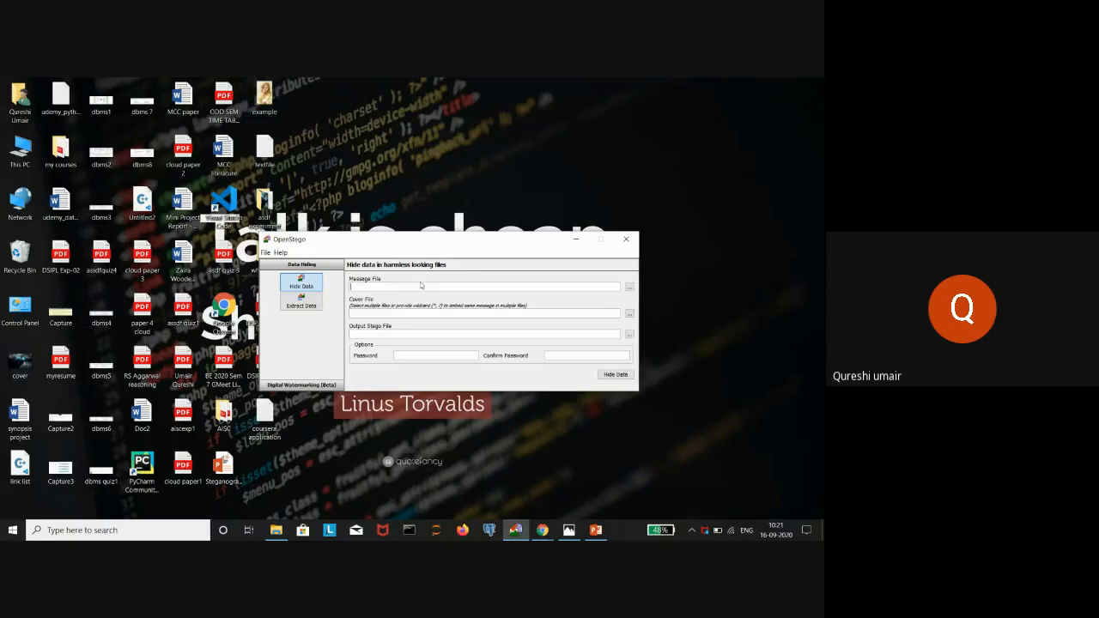
click(629, 288)
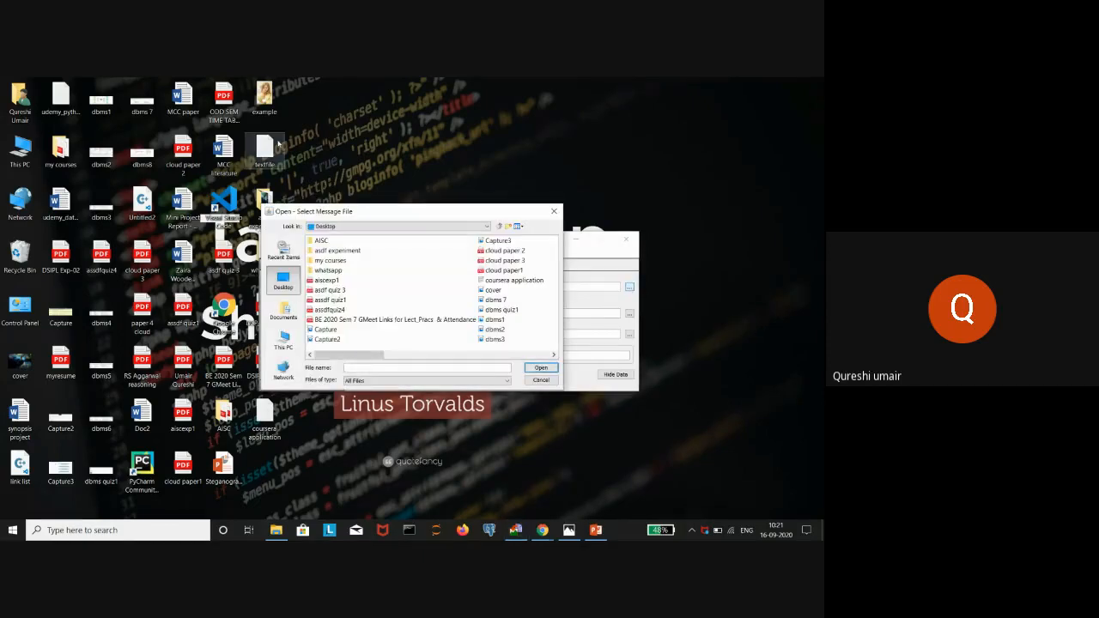
- Select example.jpg as the Message File
click(555, 355)
click(555, 355)
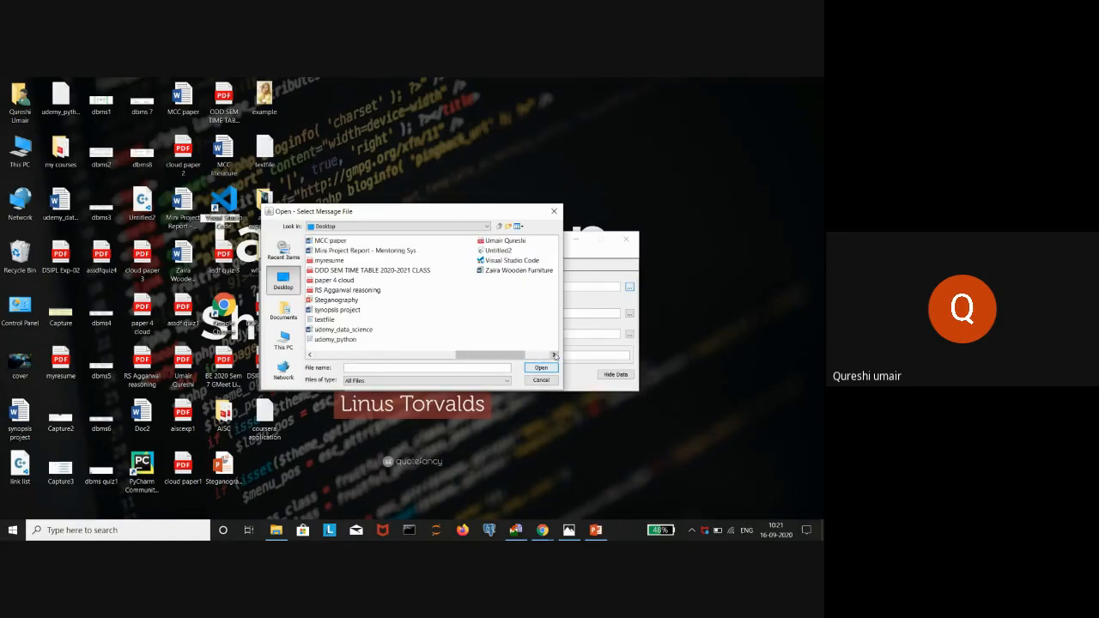
click(310, 356)
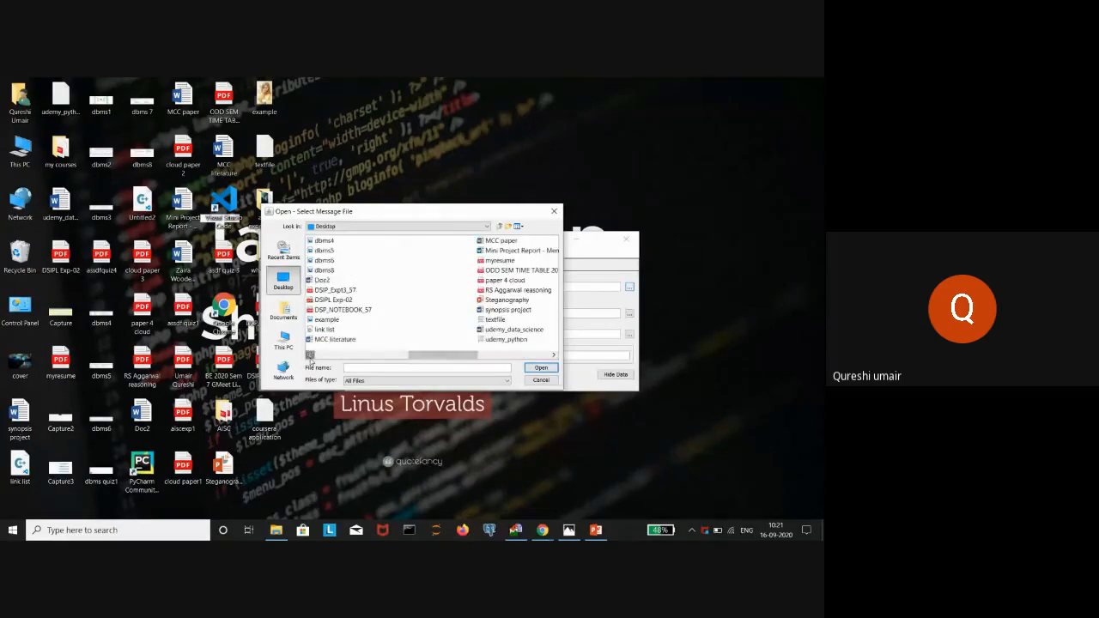
click(311, 356)
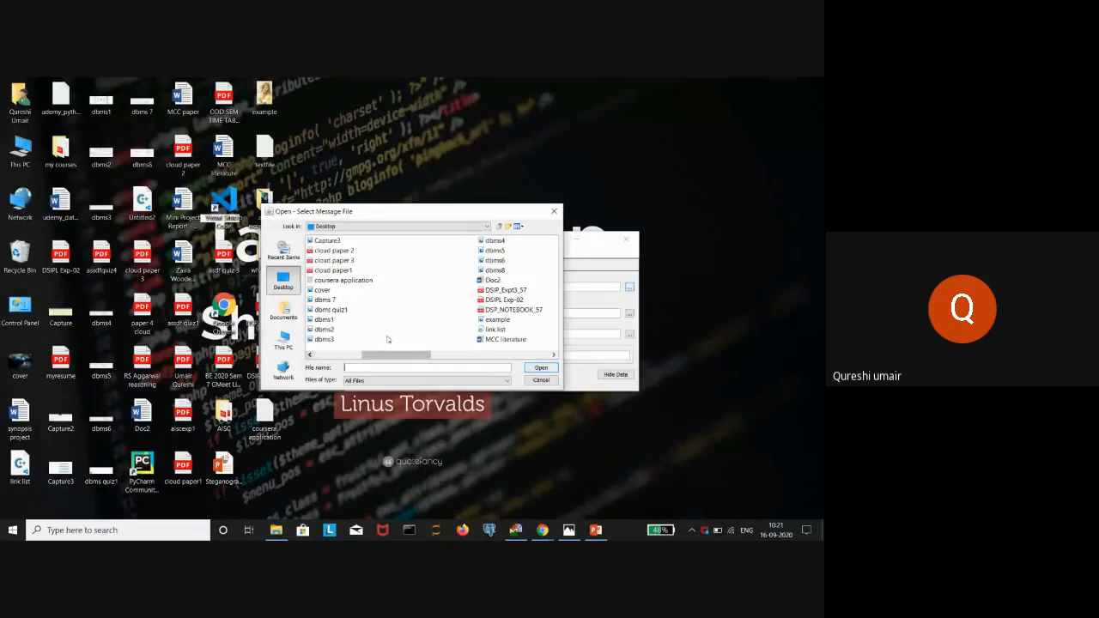
click(482, 320)
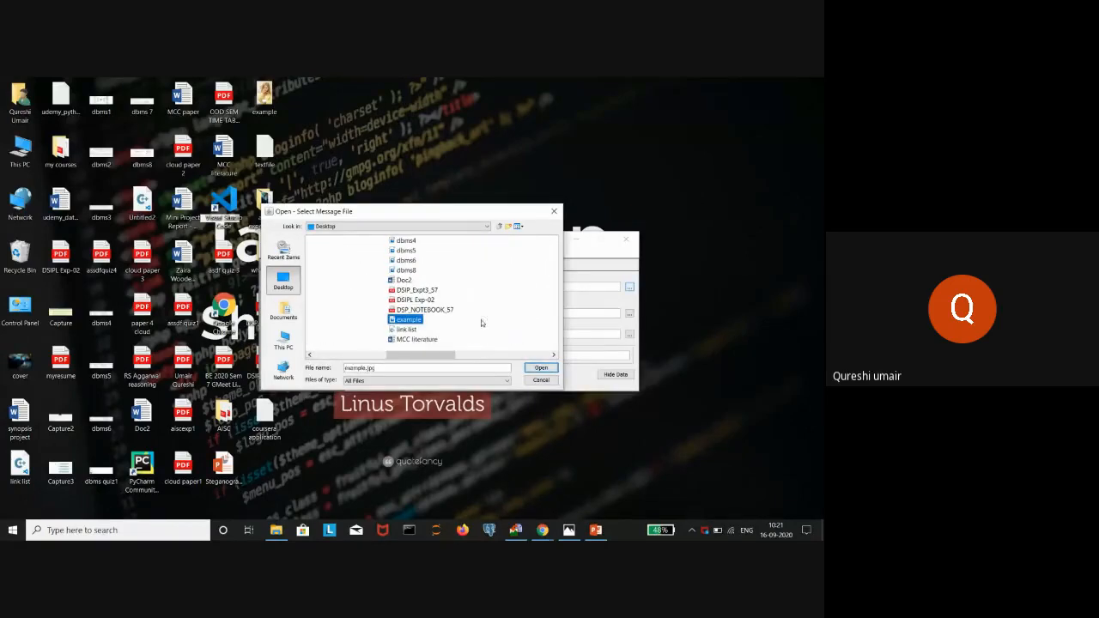
click(546, 369)
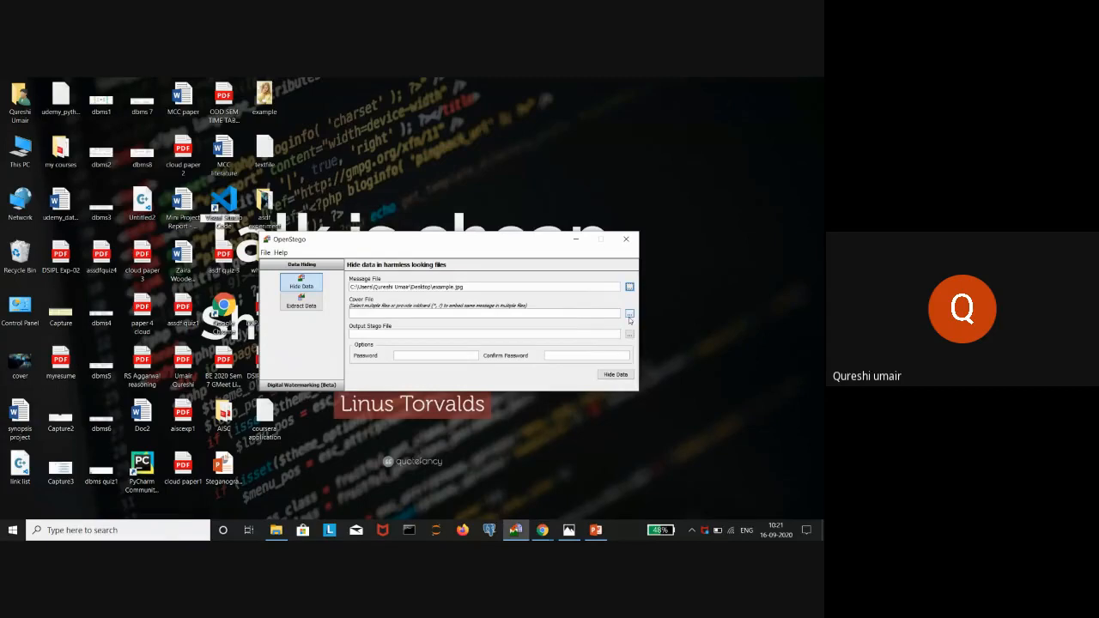
- Set cover.jpg as the Cover File
click(629, 315)
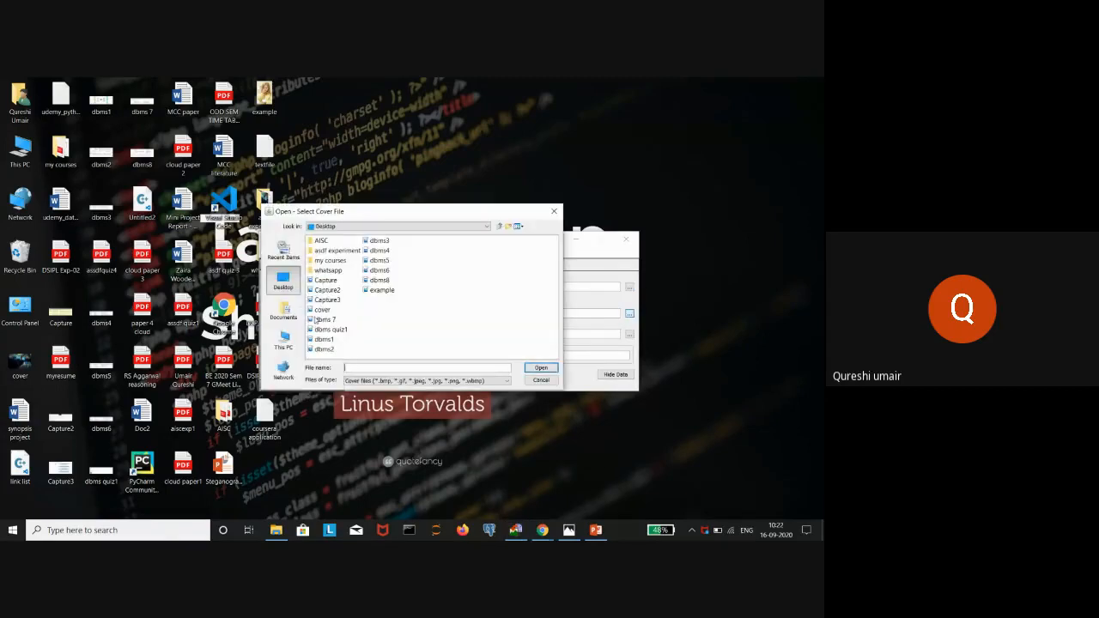
click(322, 310)
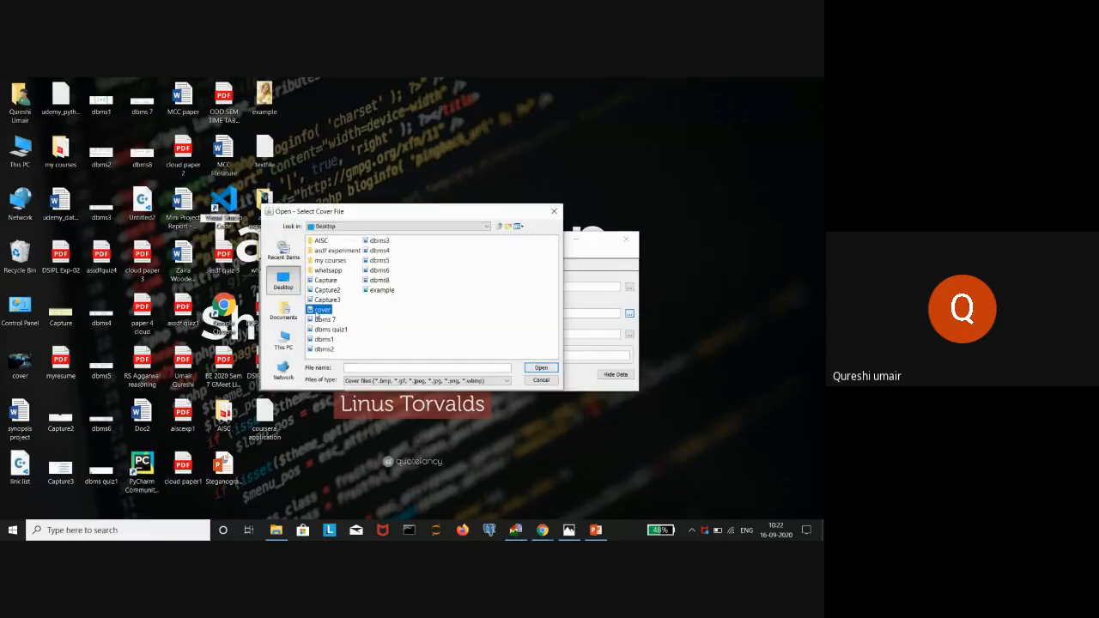
click(541, 368)
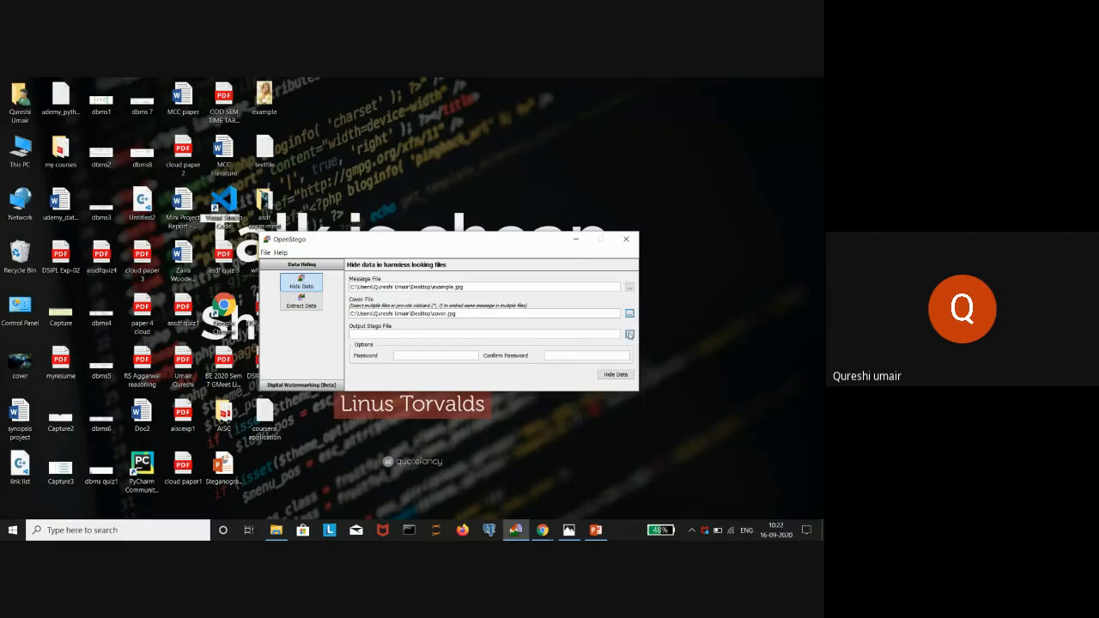
- Set the output stego file to imagestego.png in the asdf experiment folder
click(630, 334)
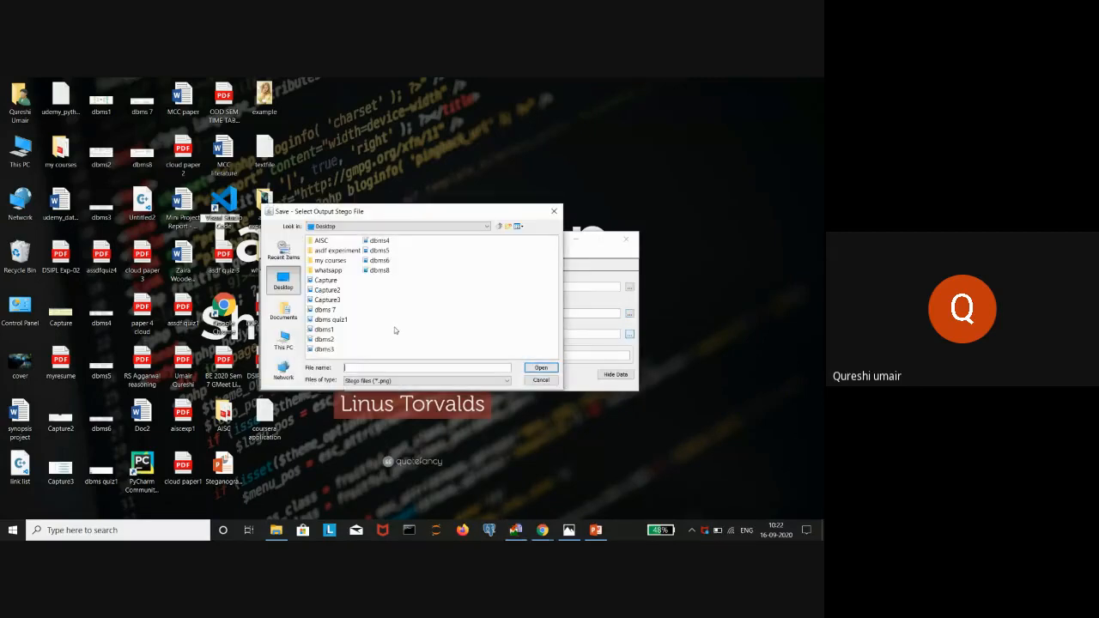
click(337, 251)
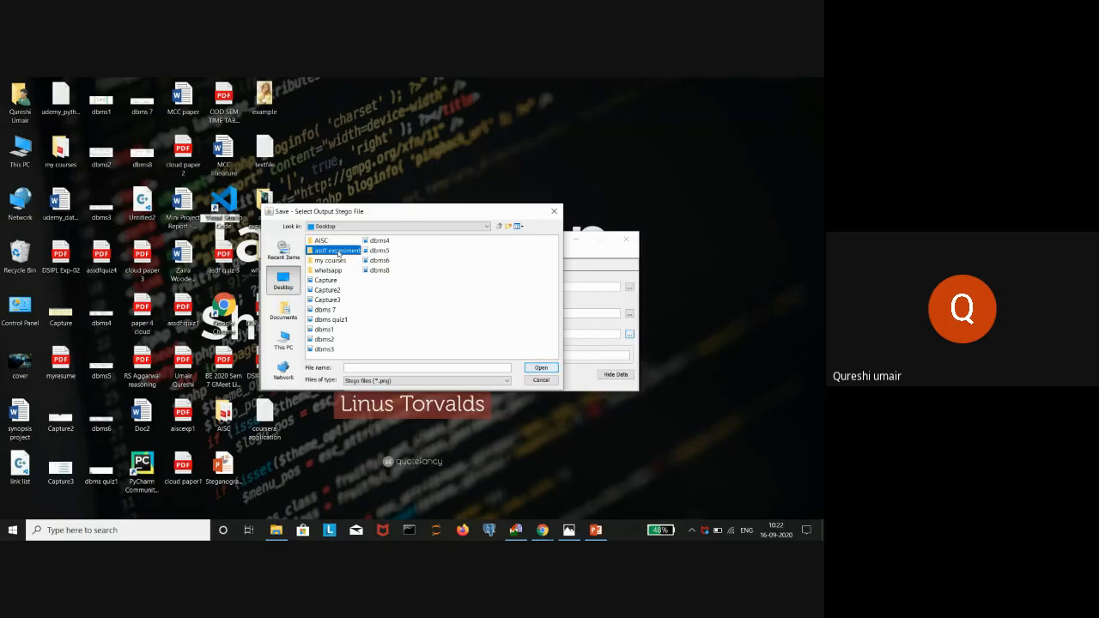
click(536, 368)
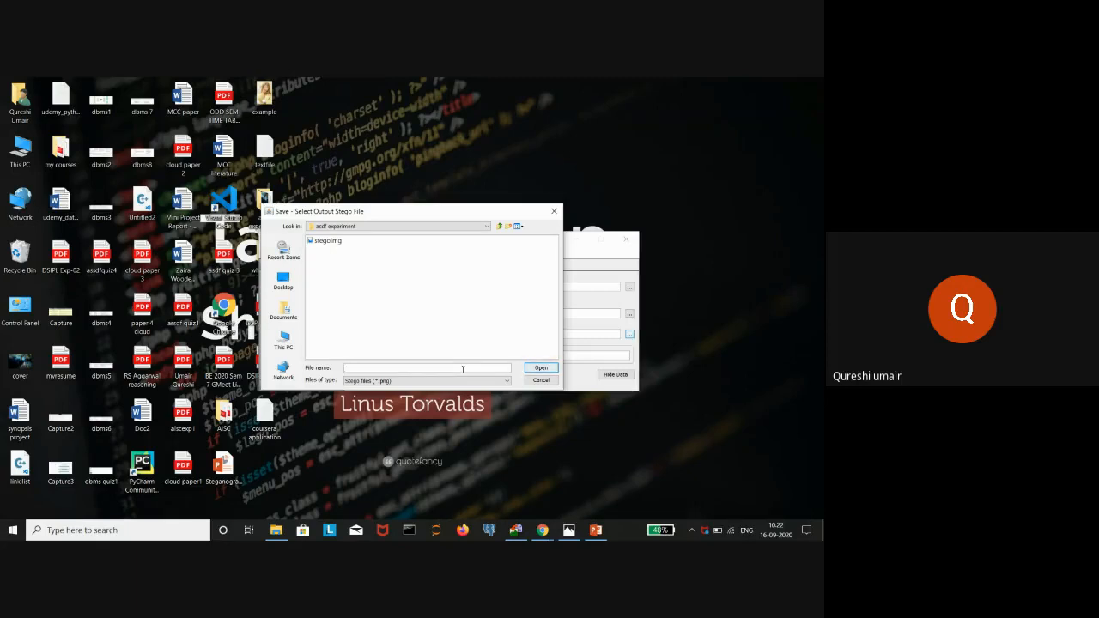
text(imagesstego)
click(539, 368)
click(439, 356)
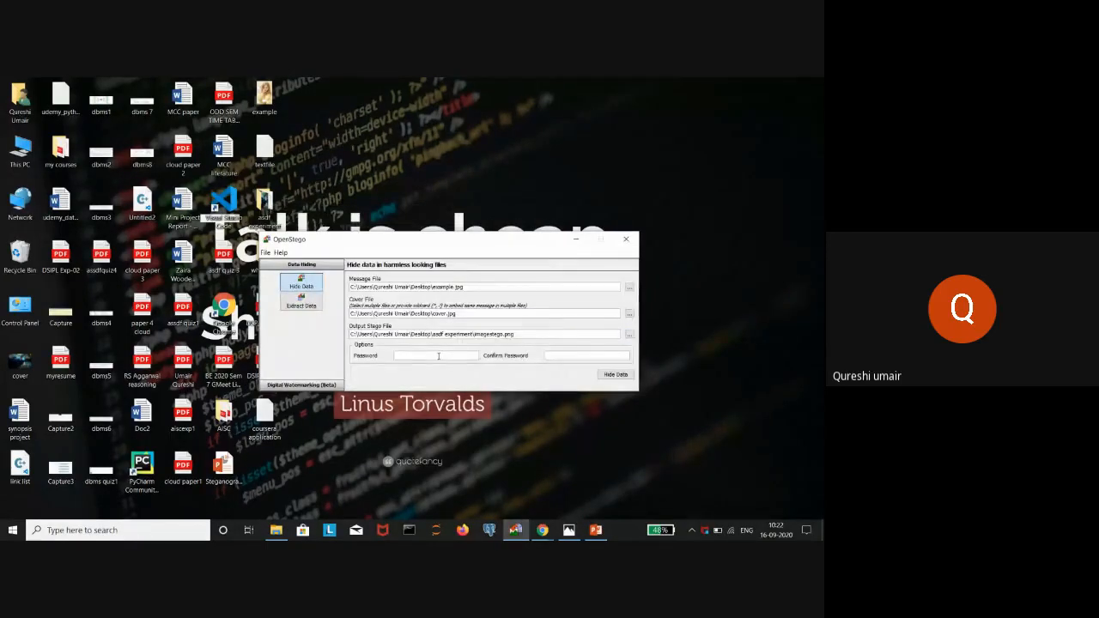
- Hide example.jpg in the cover image as imagestego.png, protected by the entered password, then open the asdf experiment folder
text(12341234)
click(609, 377)
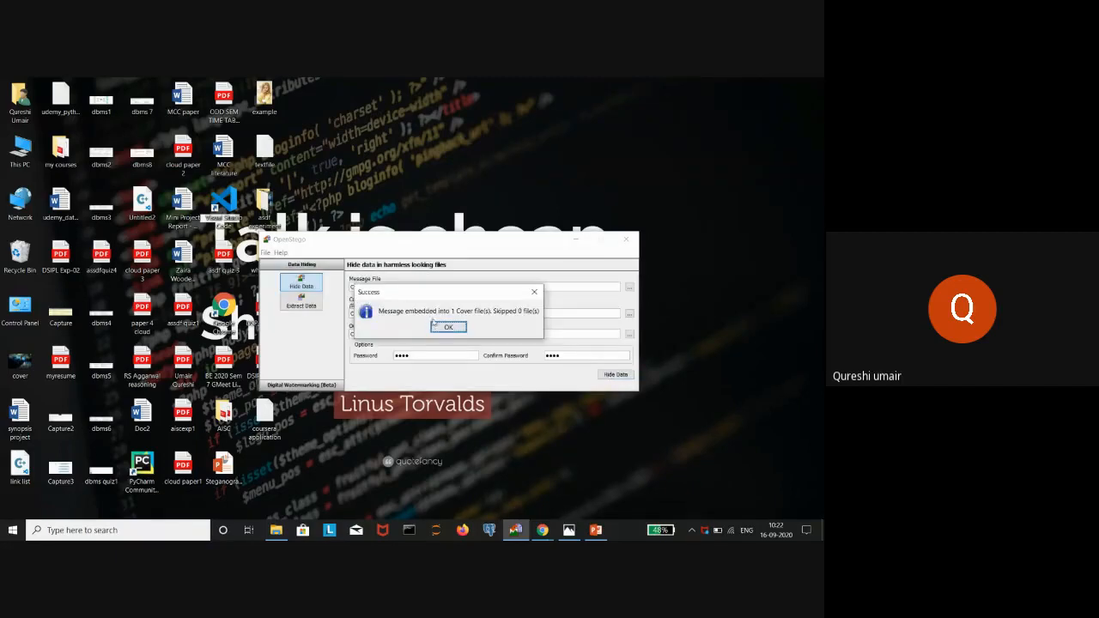
click(449, 328)
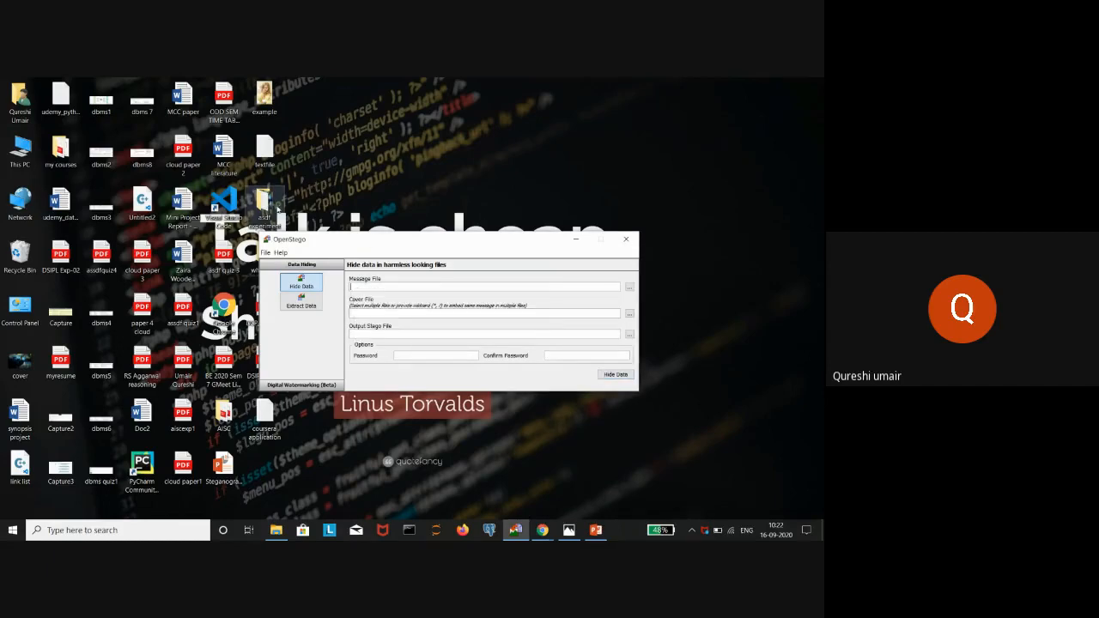
double_click(276, 208)
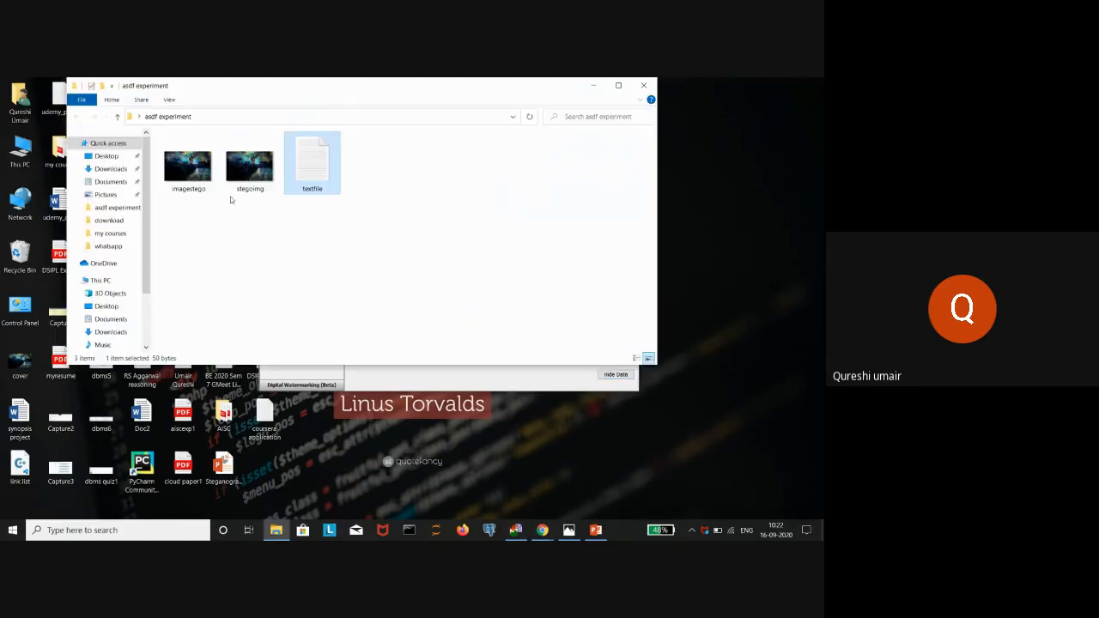
- Preview the new imagestego image in the photo viewer
click(204, 187)
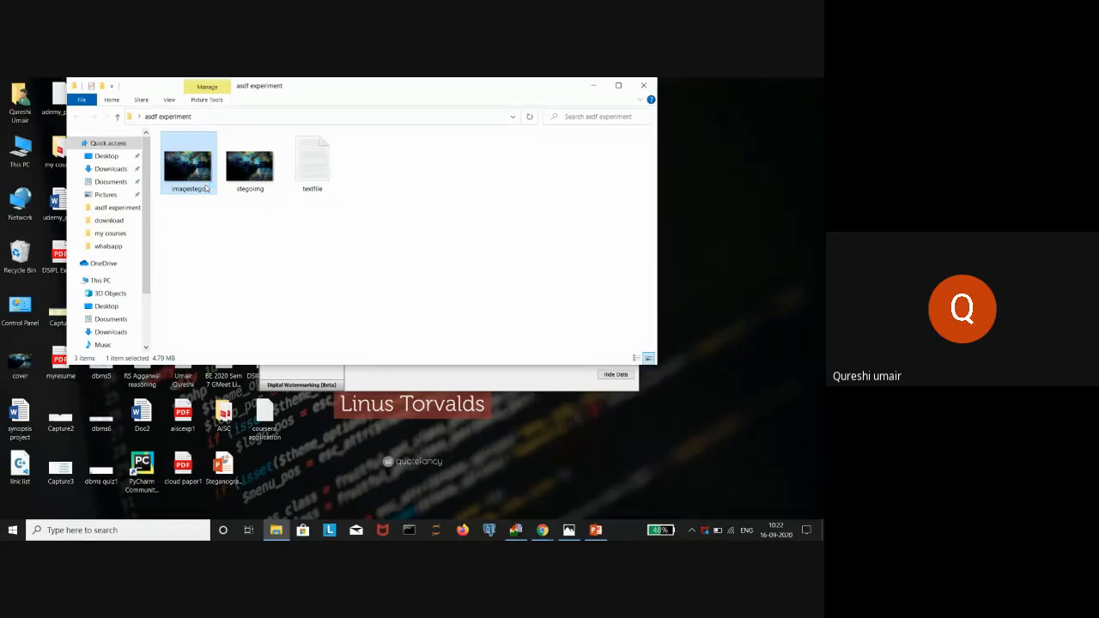
key(Return)
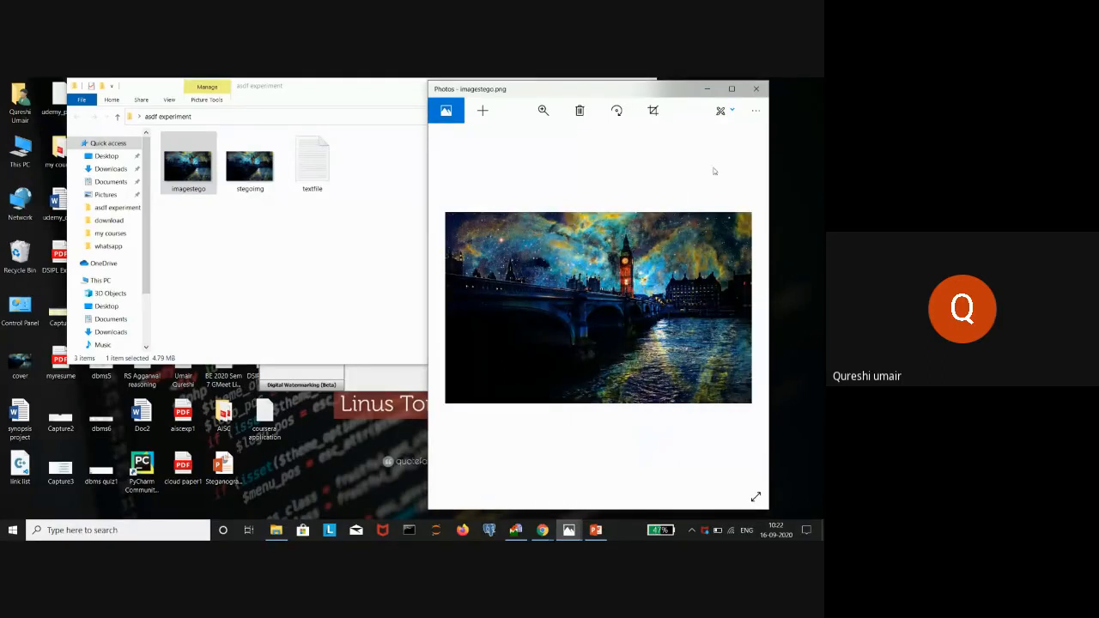
click(756, 89)
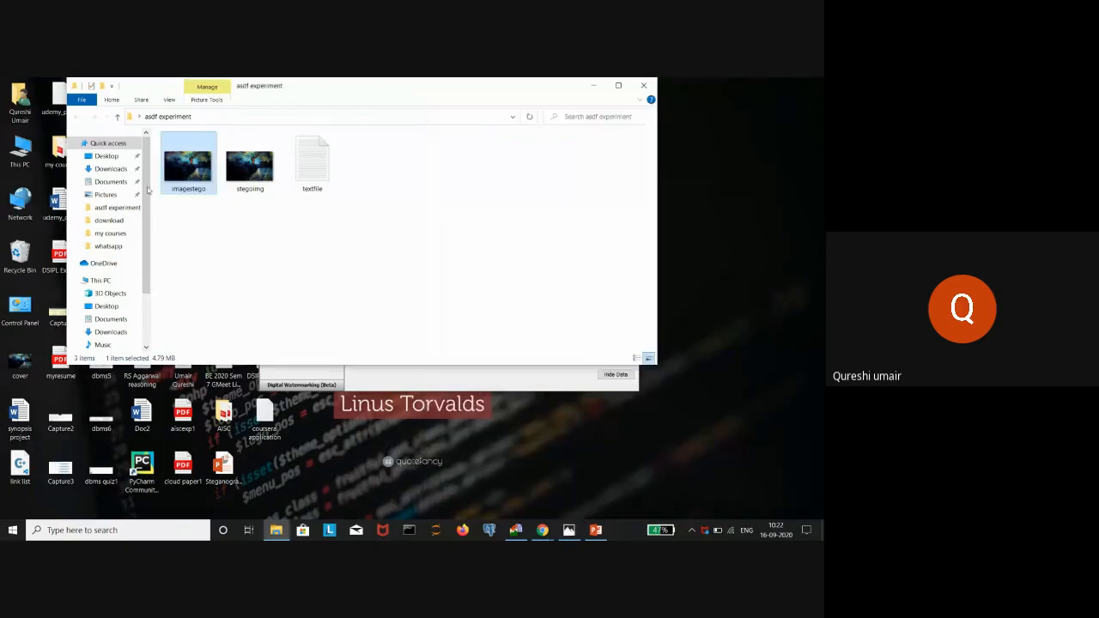
- Confirm imagestego is a 4.79 MB PNG in Properties, then bring up OpenStego's Extract Data form
right_click(195, 183)
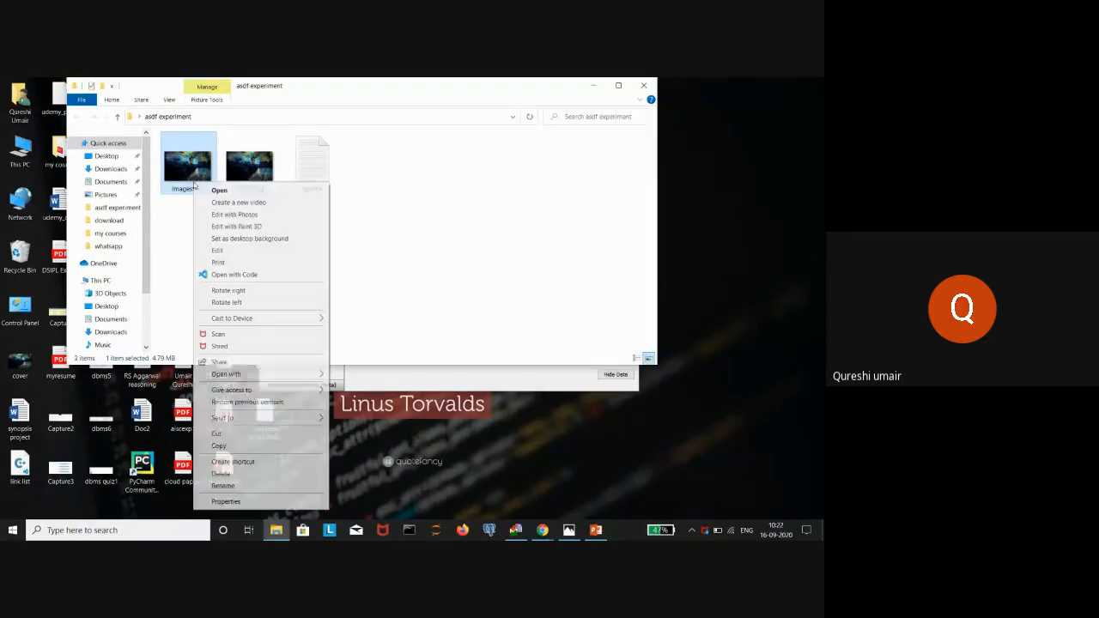
click(227, 502)
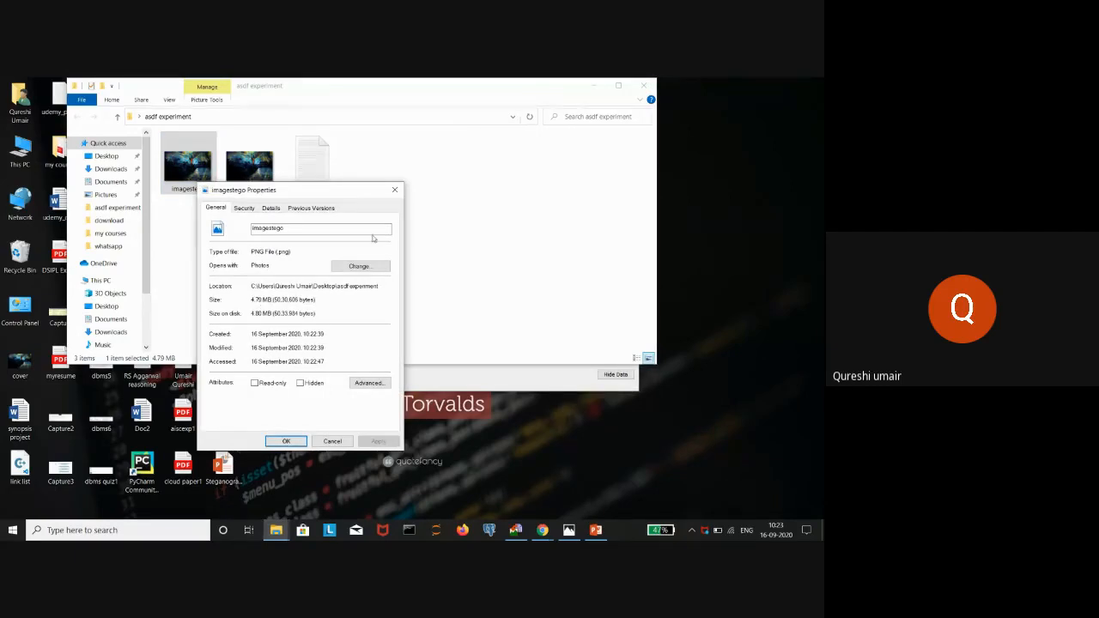
click(395, 190)
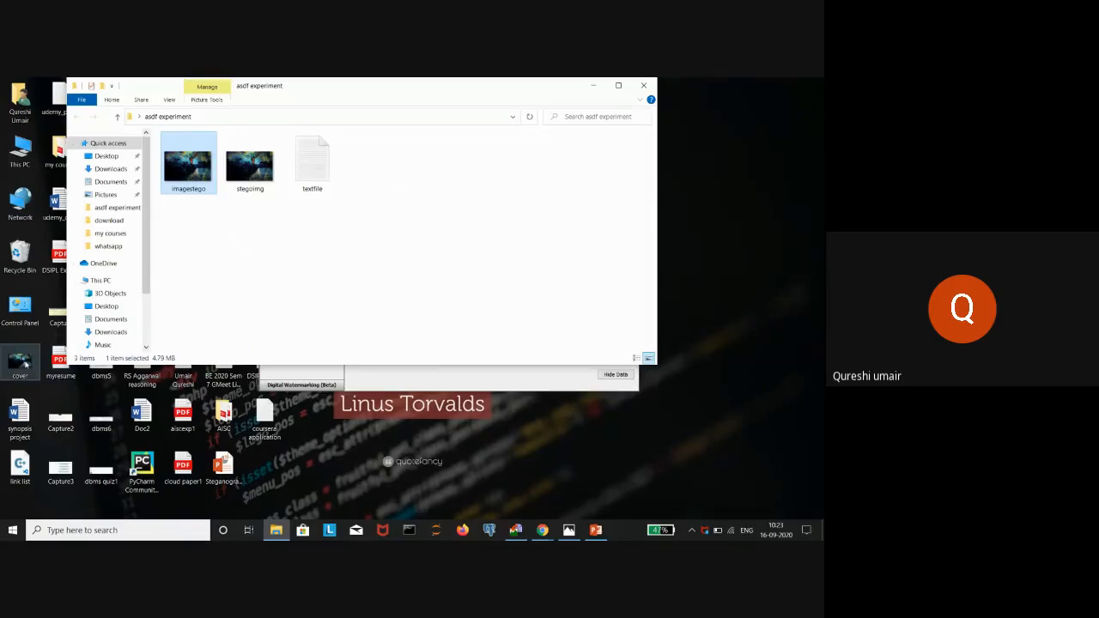
click(592, 86)
click(288, 306)
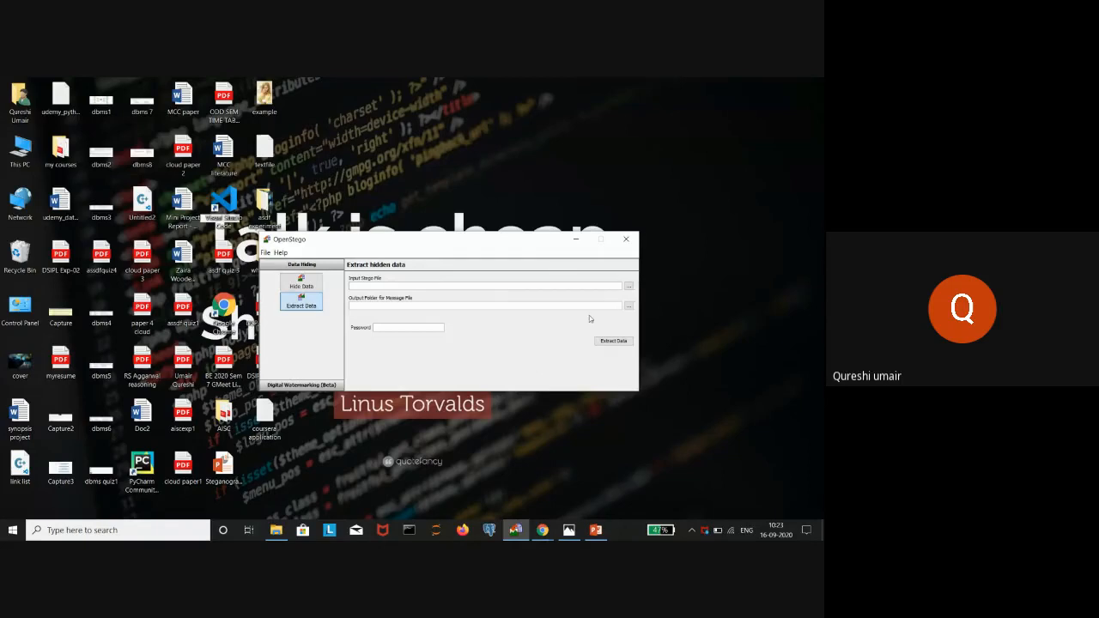
- Set imagestego.png as the input stego file and asdf experiment as the output folder
click(629, 286)
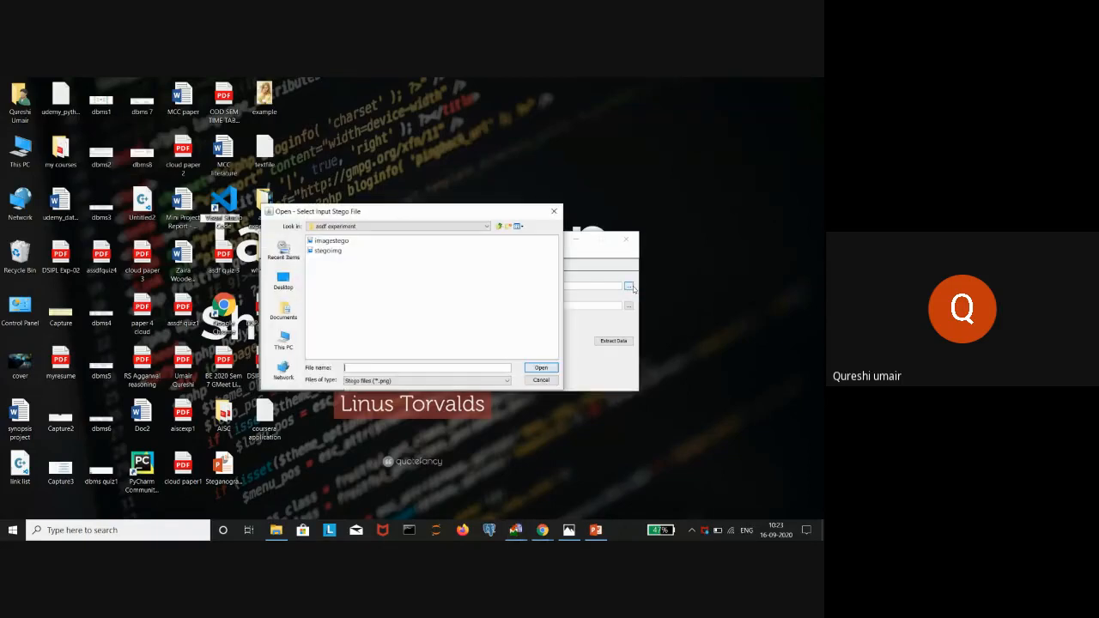
click(335, 240)
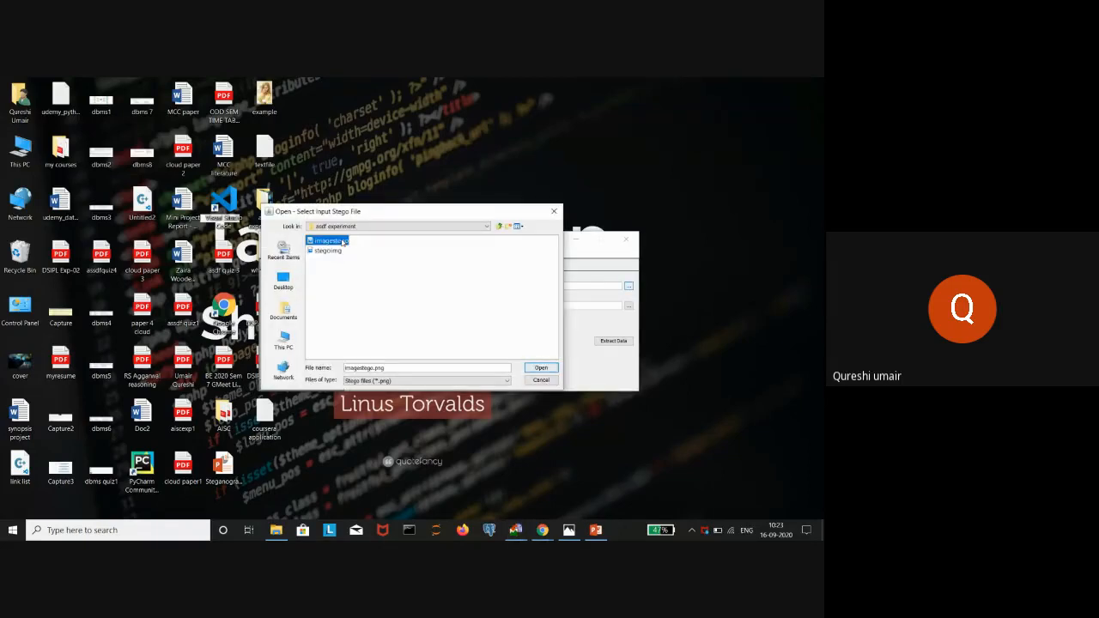
click(545, 369)
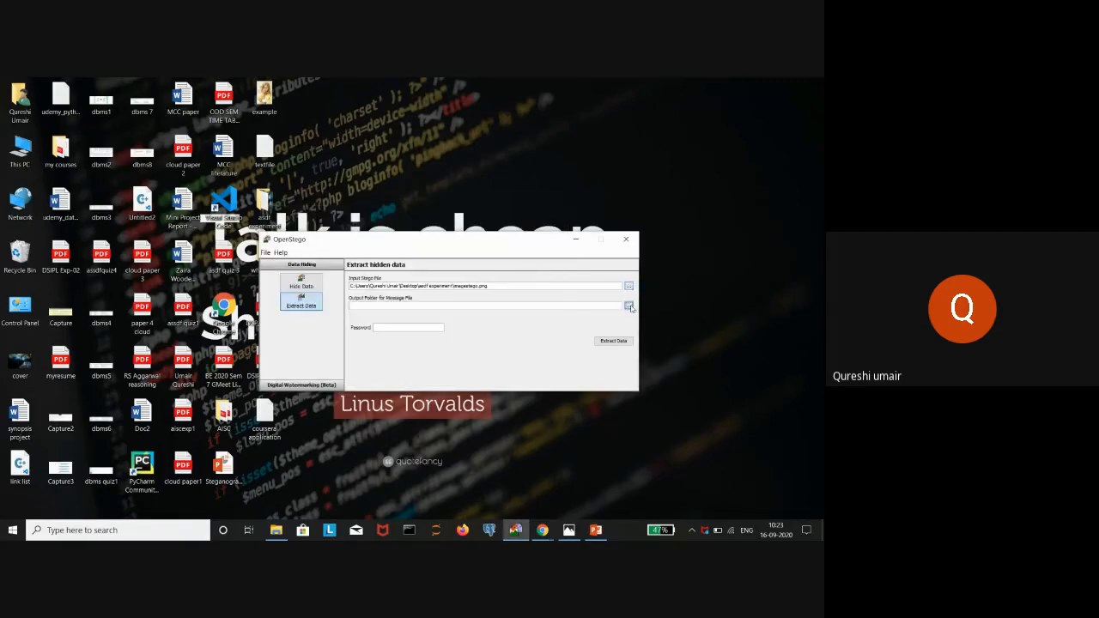
click(630, 307)
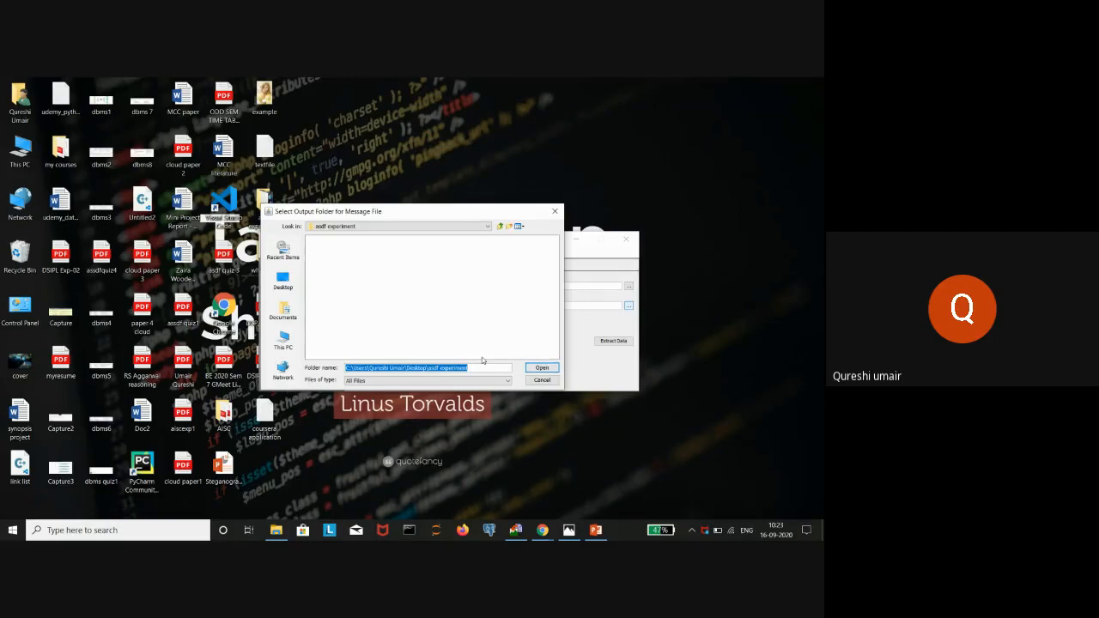
click(535, 369)
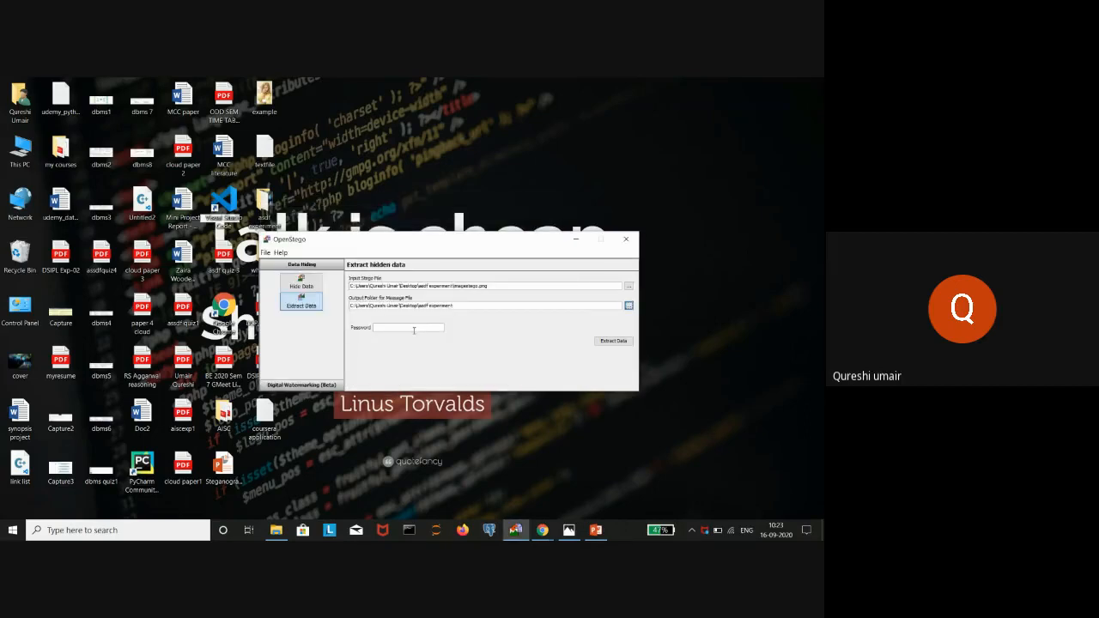
- Enter the password and extract the hidden example.jpg, then open the asdf experiment folder
click(414, 329)
text(1234)
click(607, 341)
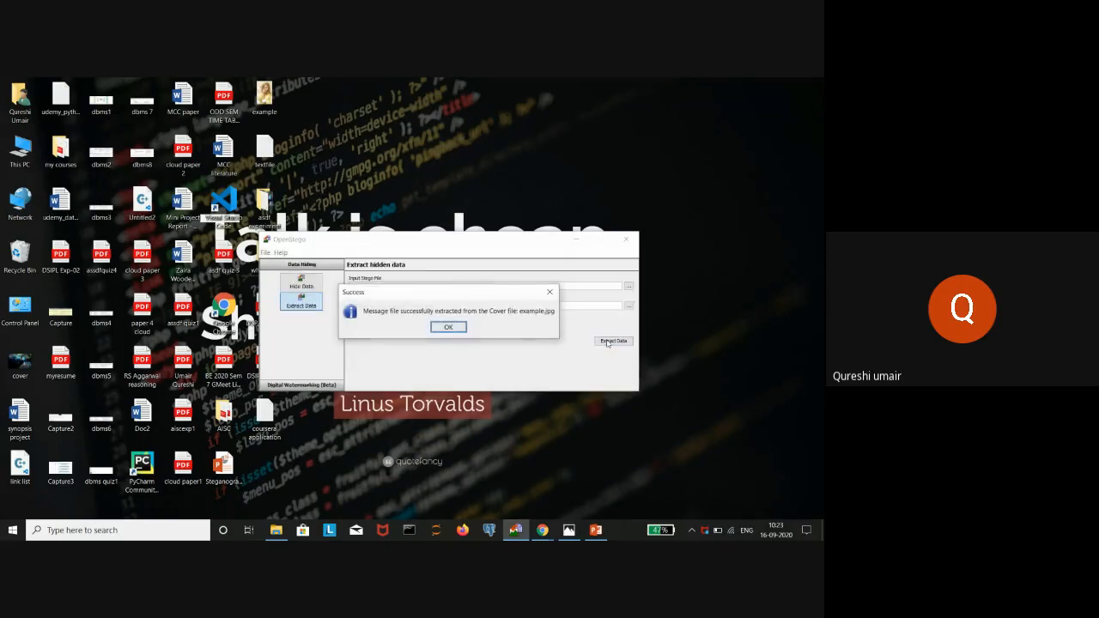
click(449, 327)
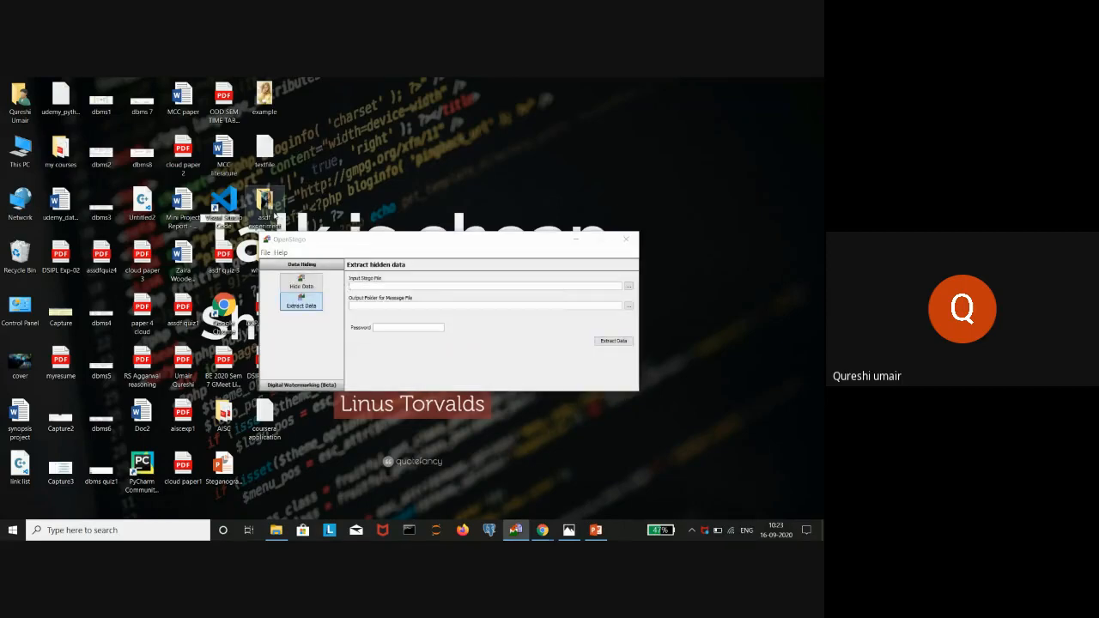
double_click(271, 215)
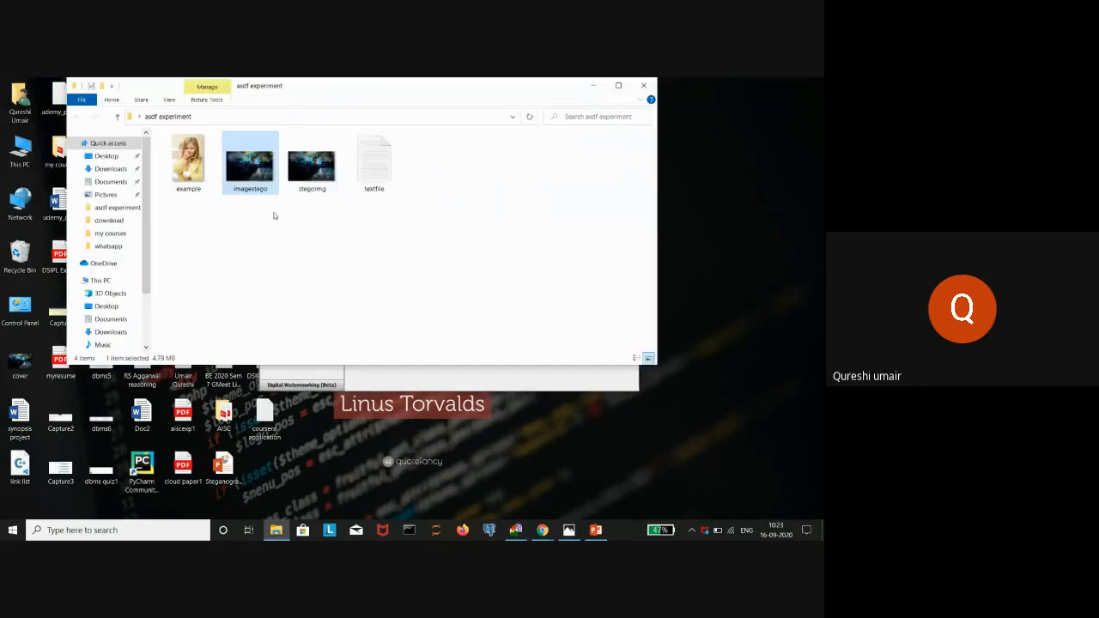
- Put away the asdf experiment folder and OpenStego, returning to Chrome's OpenStego SourceForge page
click(642, 87)
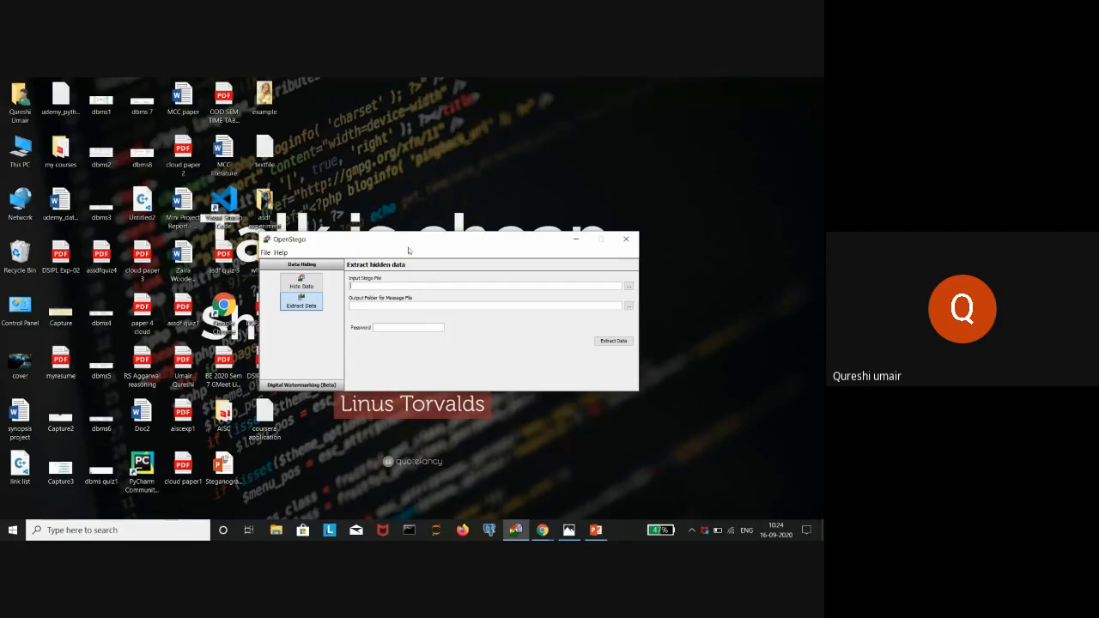
click(577, 242)
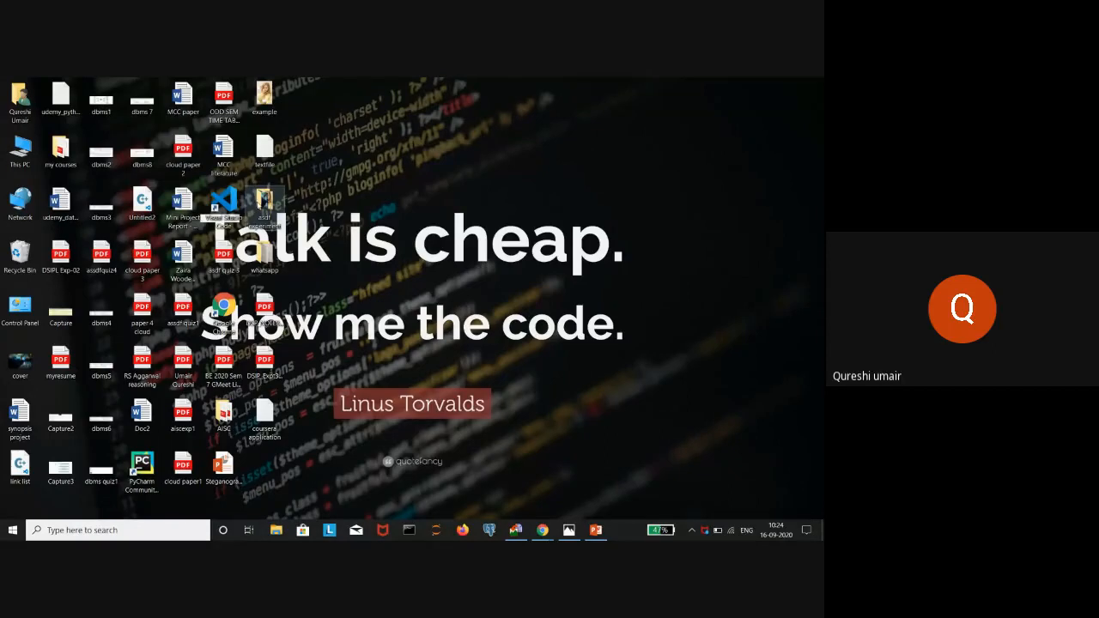
double_click(264, 204)
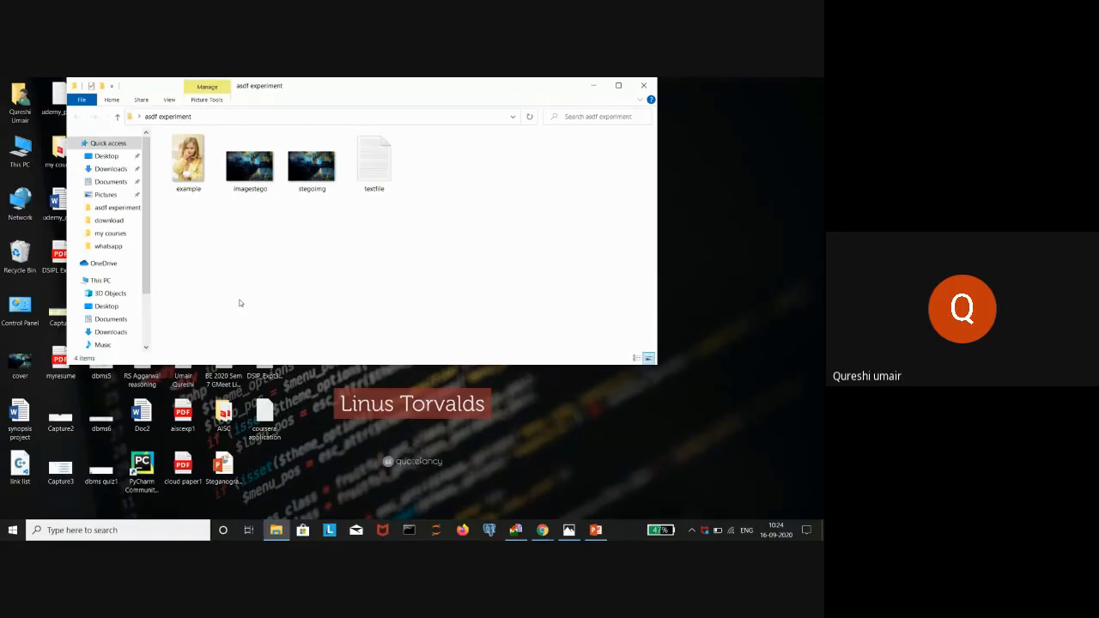
click(555, 486)
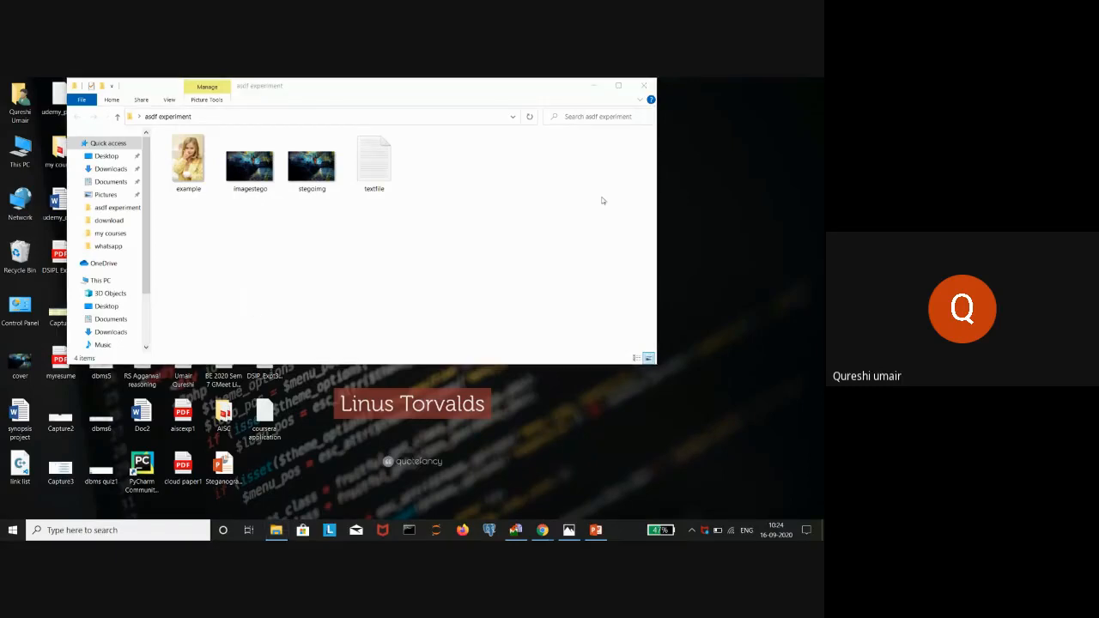
click(594, 85)
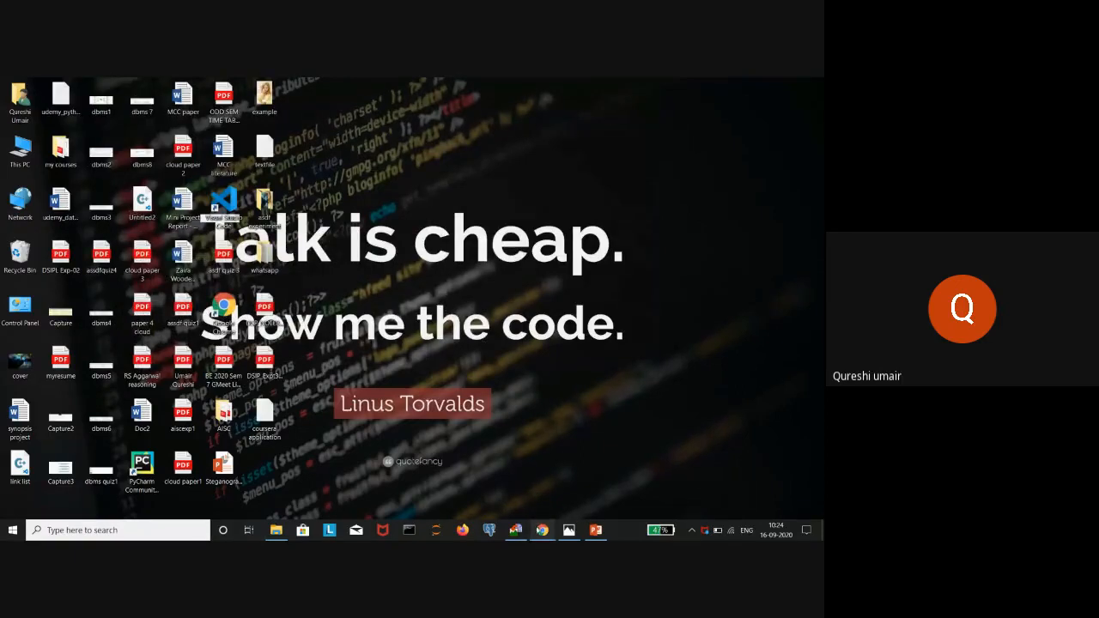
- Bring up Chrome from the taskbar and switch to the Google Meet call tab
mouse_move(542, 529)
click(516, 510)
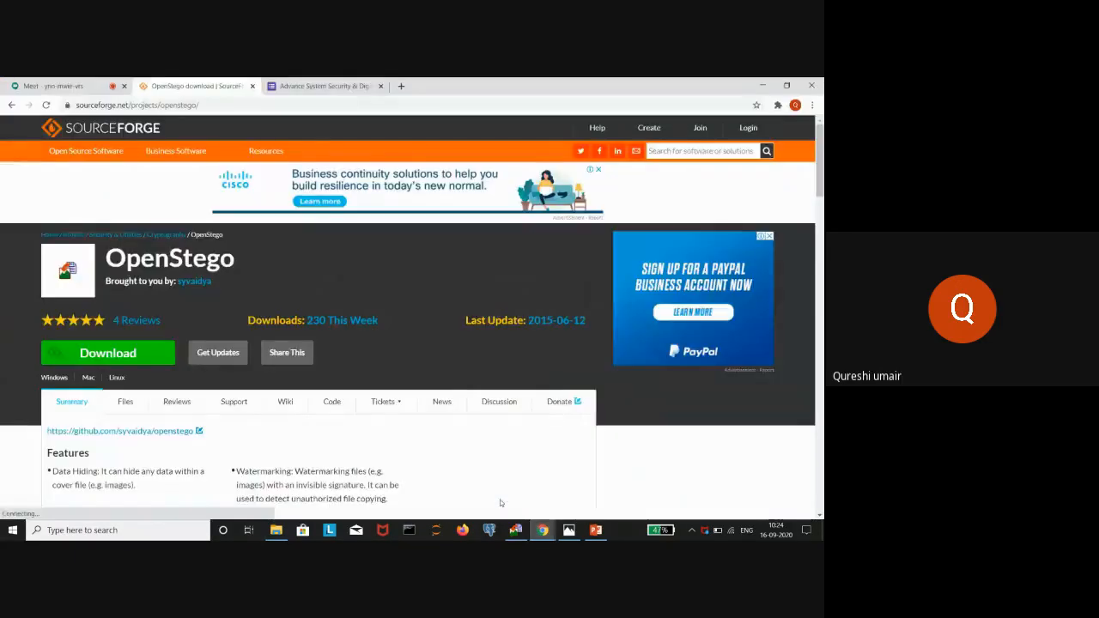
mouse_move(546, 533)
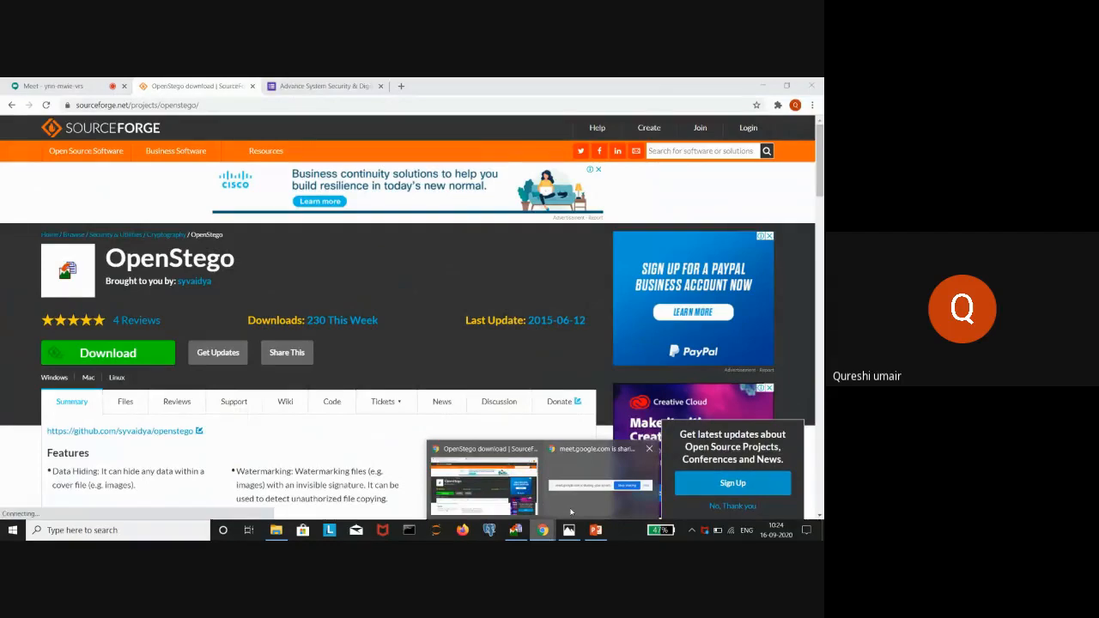
click(504, 486)
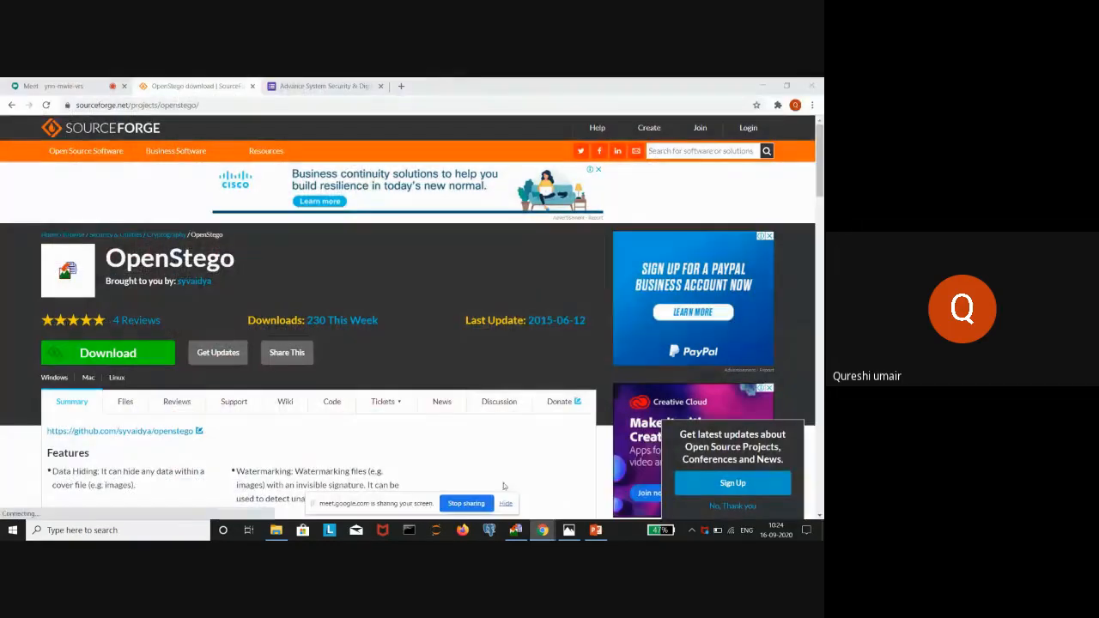
click(53, 86)
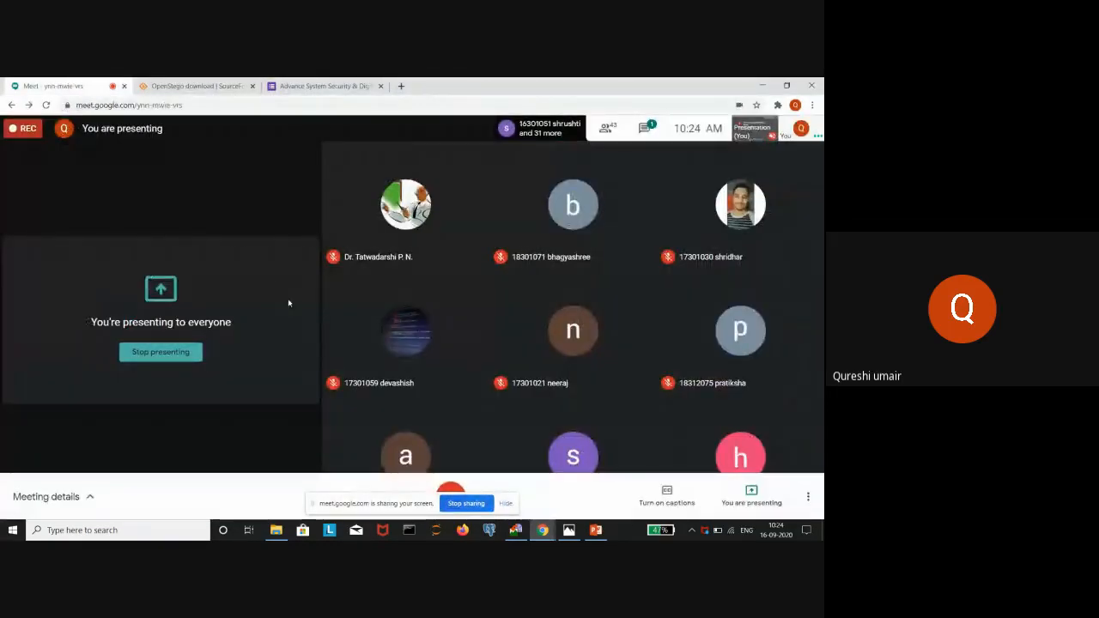